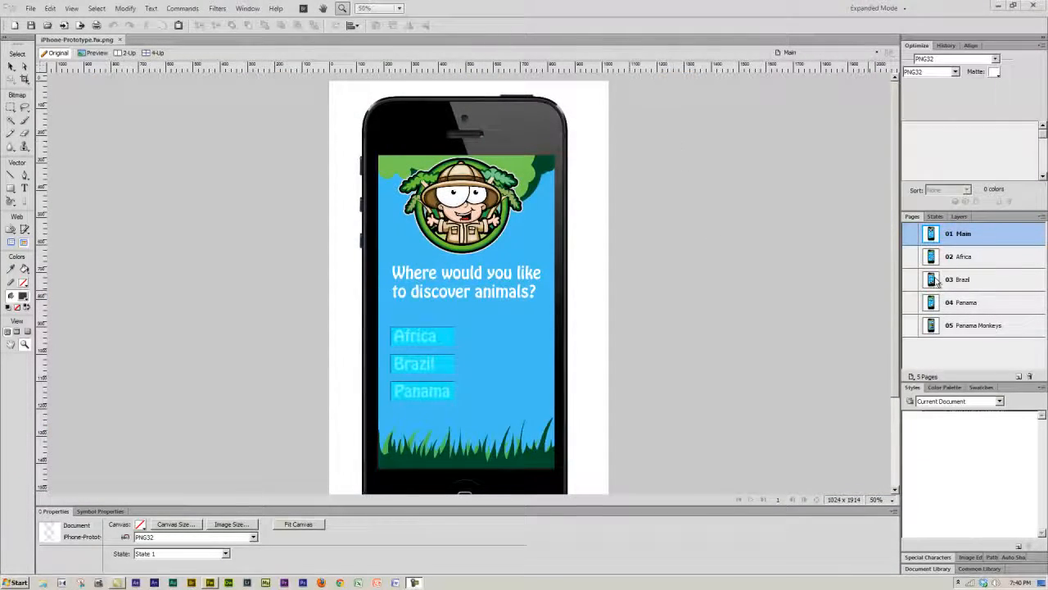
# Float the Layers panel over the canvas and examine the Main page's Safari Sam, Text and iPhone layers and their contents
pyautogui.click(960, 217)
pyautogui.moveTo(962, 219); pyautogui.dragTo(785, 90)
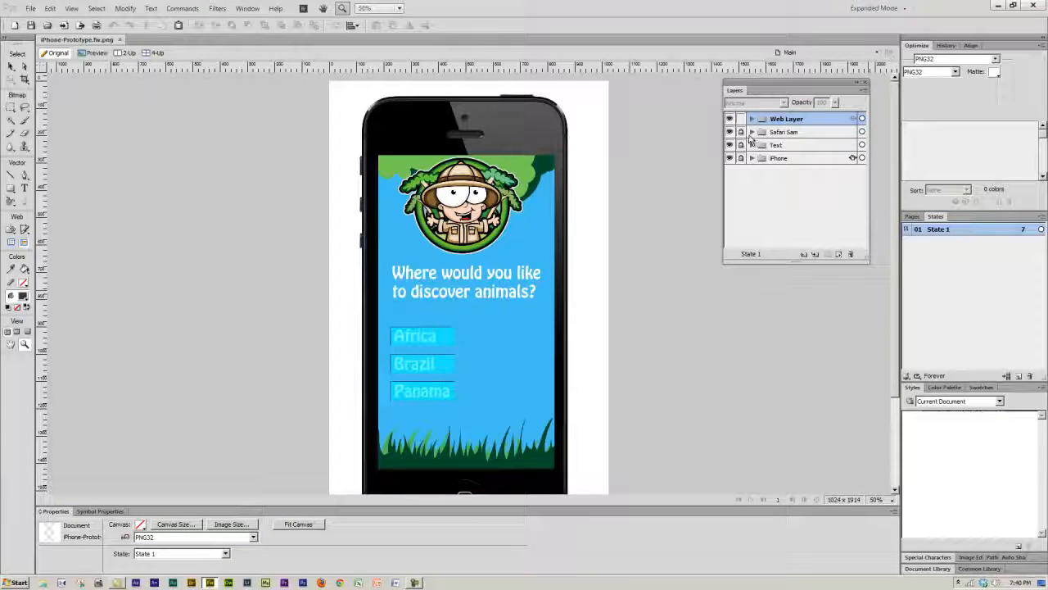
pyautogui.click(752, 132)
pyautogui.click(752, 166)
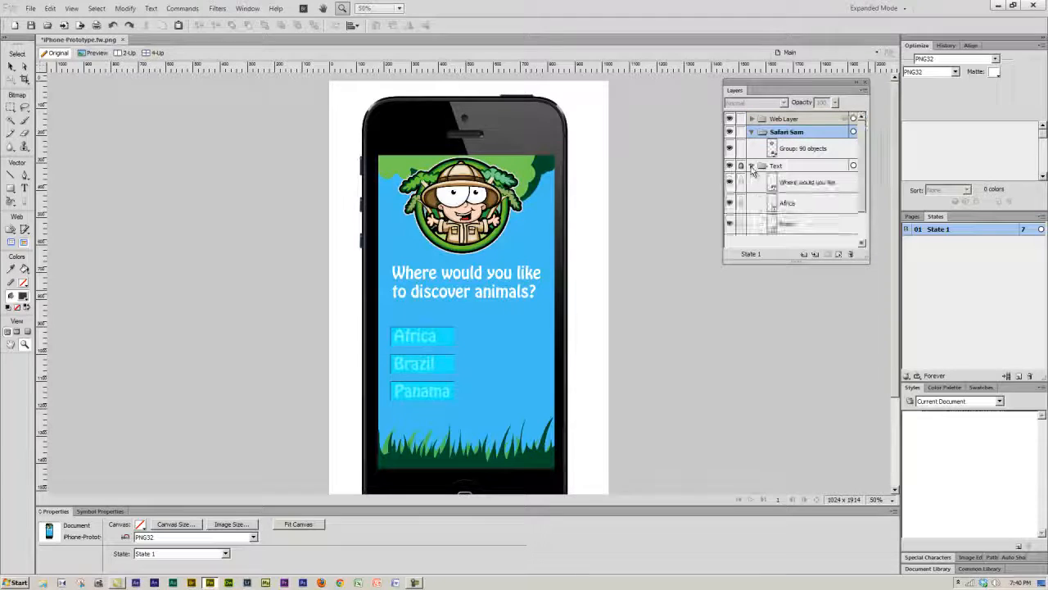
pyautogui.scroll(-1, 863, 174)
pyautogui.scroll(-1, 864, 174)
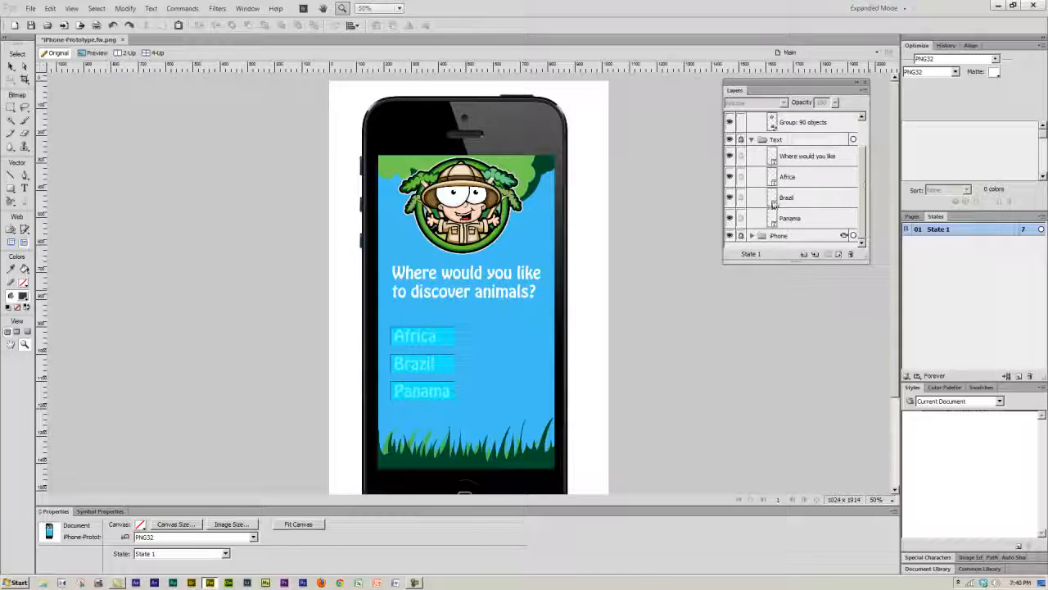
pyautogui.scroll(-2, 859, 175)
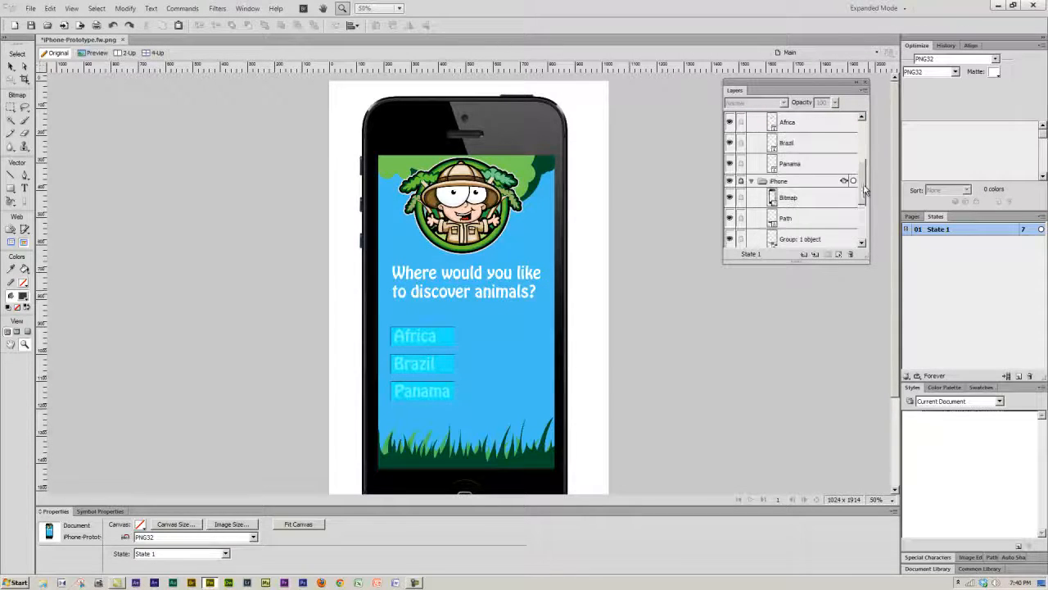
pyautogui.click(731, 181)
pyautogui.click(730, 181)
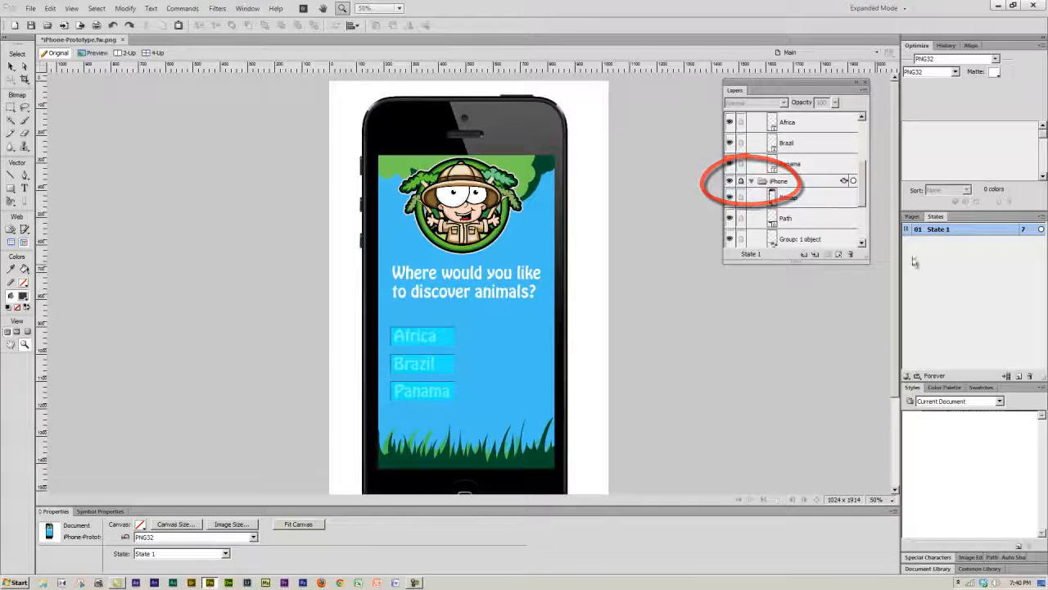
# View the prototype's Africa, Brazil, Panama and Panama Monkeys pages one after another
pyautogui.click(911, 216)
pyautogui.click(951, 260)
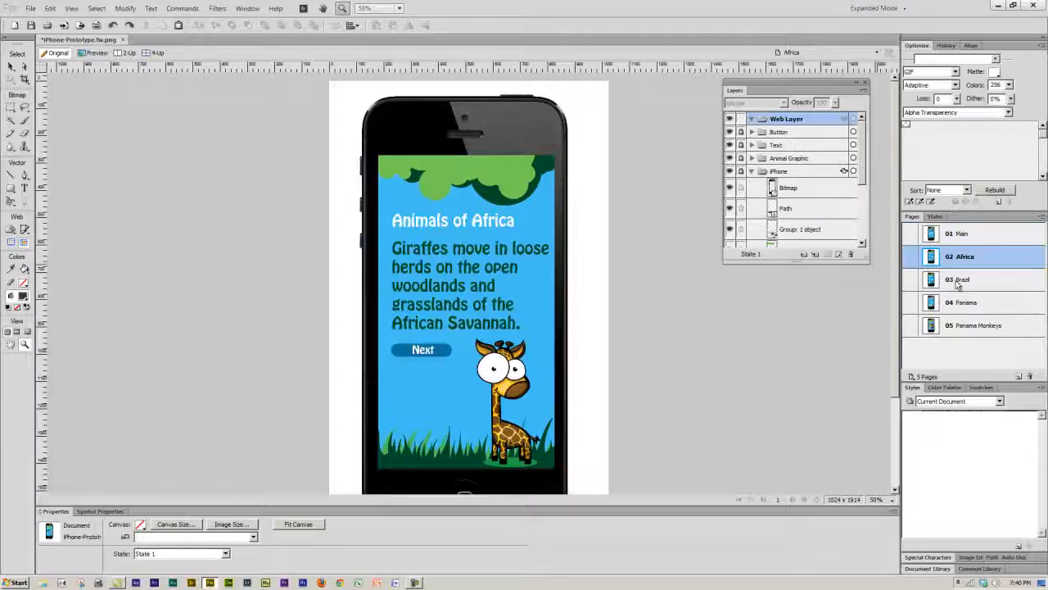
pyautogui.click(957, 282)
pyautogui.click(964, 307)
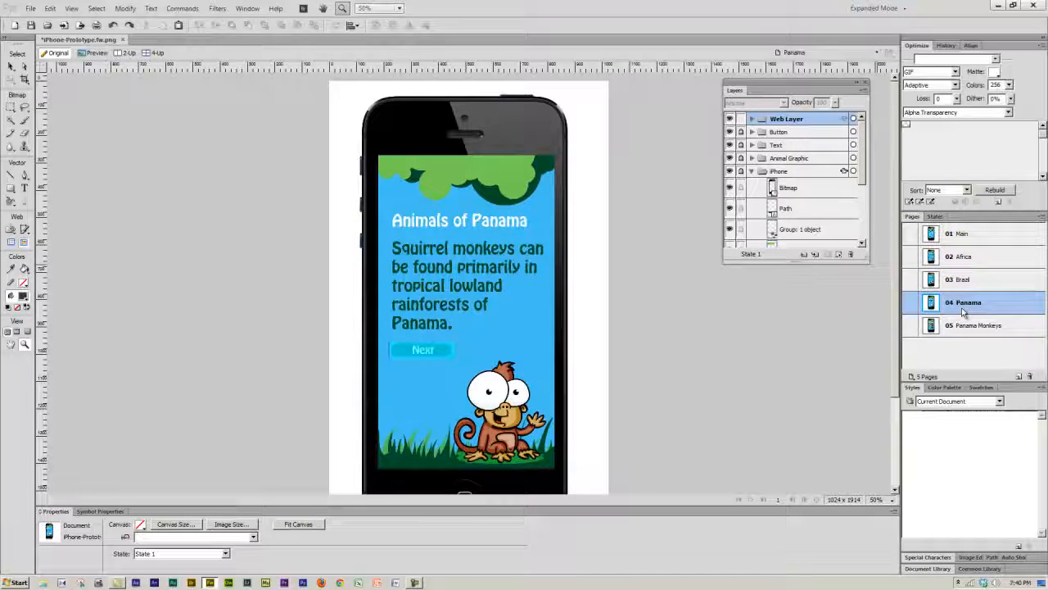
pyautogui.click(965, 326)
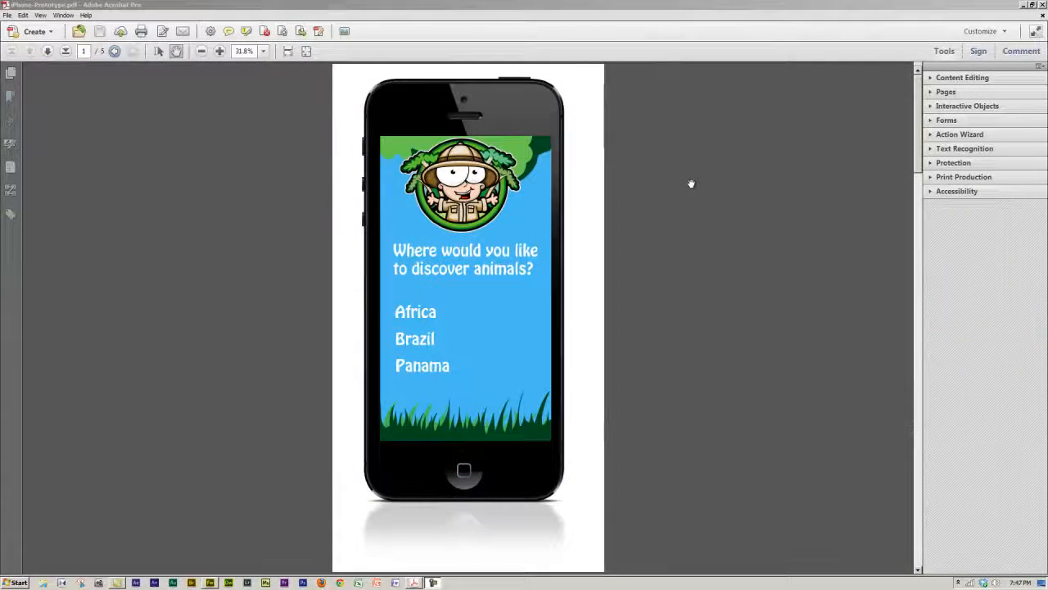
# Test iPhone-Prototype.pdf in Adobe Acrobat Pro by following the Panama link and the Next link on the page it leads to
pyautogui.click(421, 370)
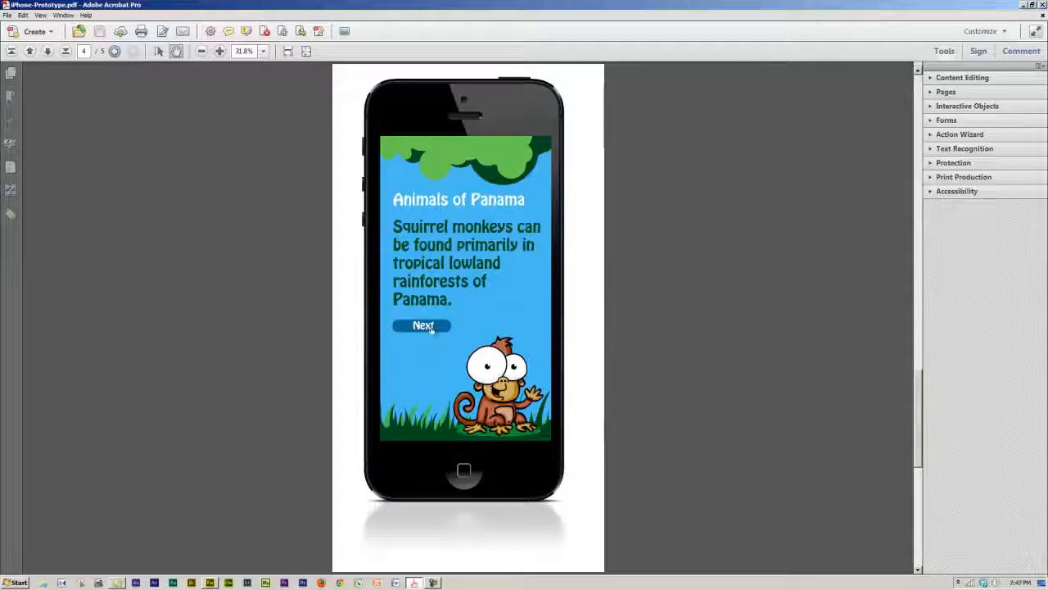
pyautogui.click(431, 328)
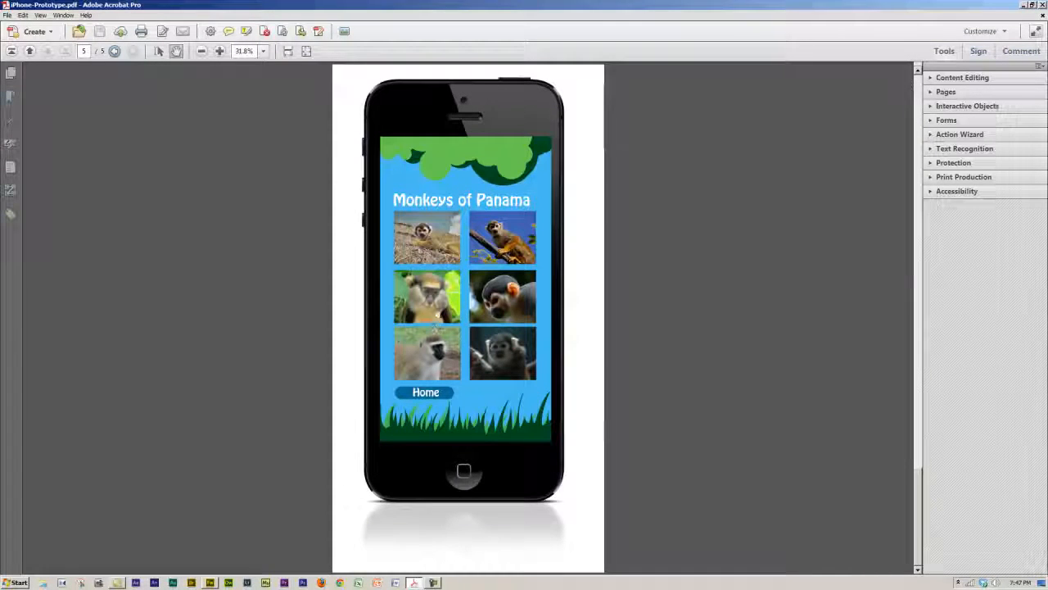
pyautogui.click(11, 73)
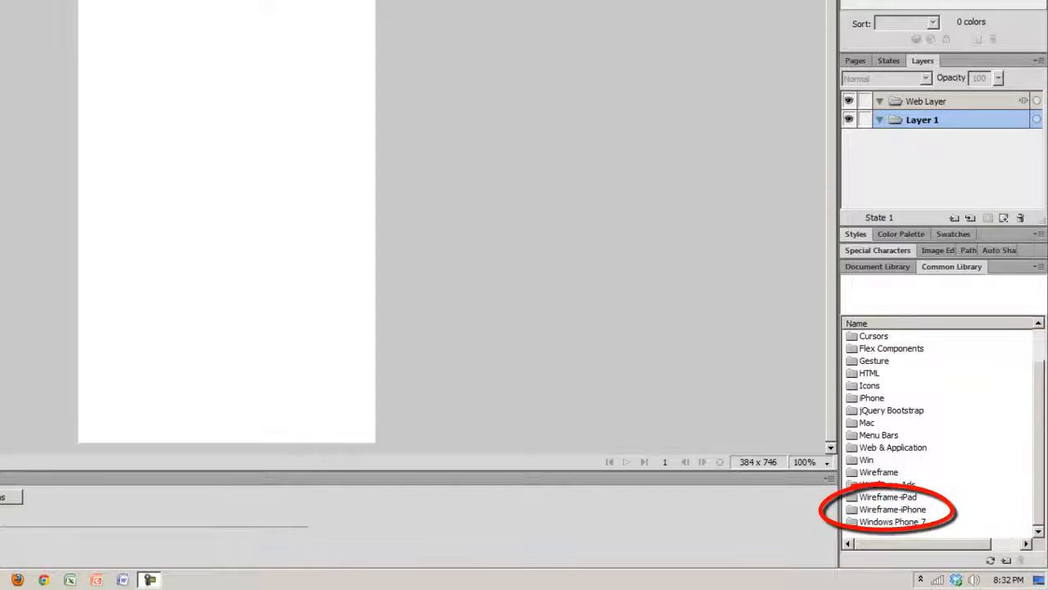
# In Fireworks, expand the Wireframe-iPhone folder of the Common Library and look through its symbols
pyautogui.doubleClick(861, 510)
pyautogui.moveTo(1043, 374); pyautogui.dragTo(1039, 400)
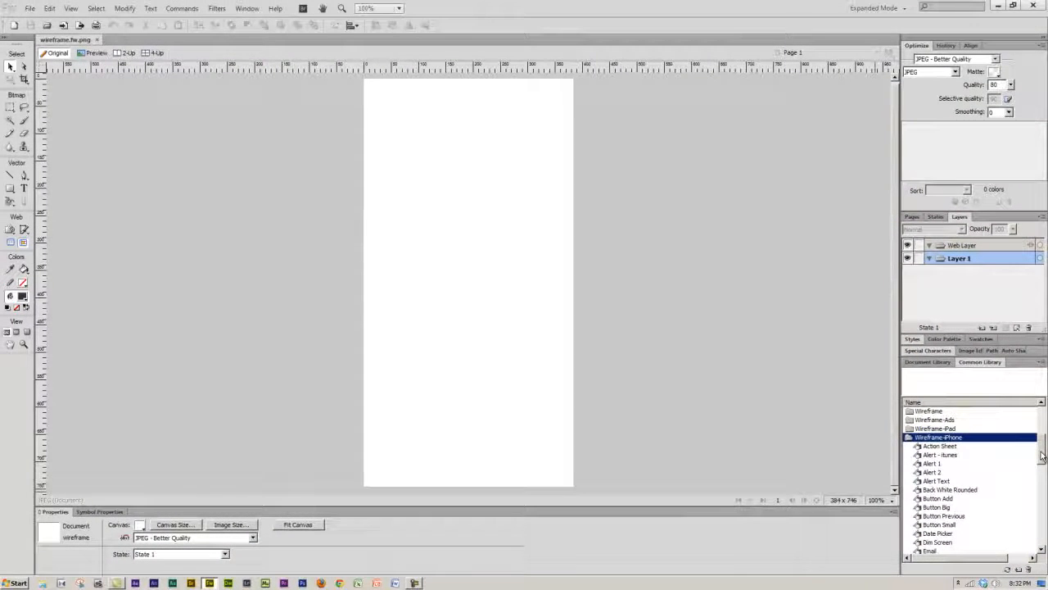
# Start a new document from a template and browse the Grid systems and Mobile template folders
pyautogui.click(29, 10)
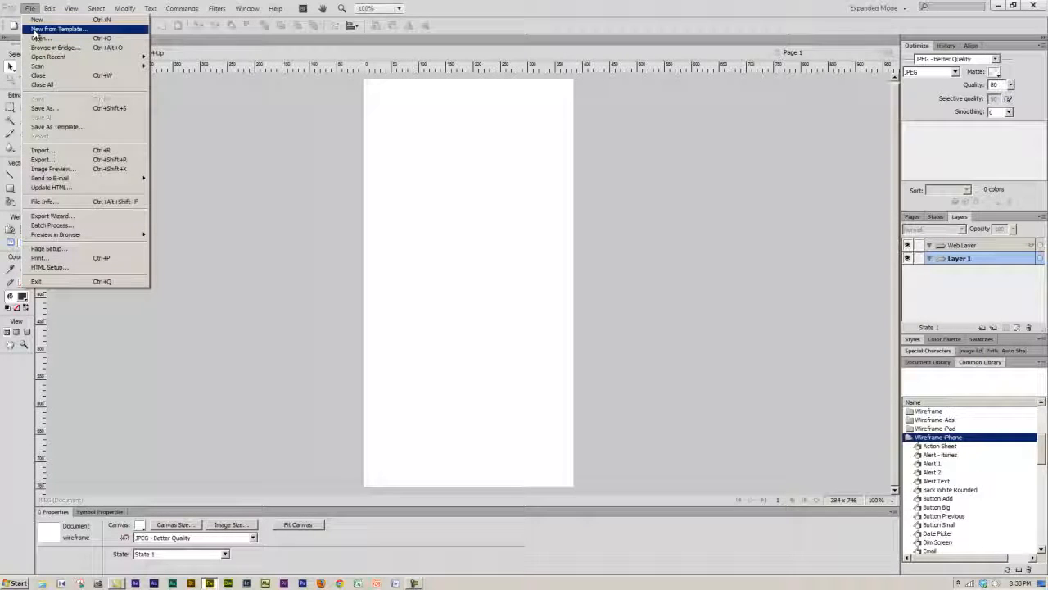
pyautogui.click(35, 29)
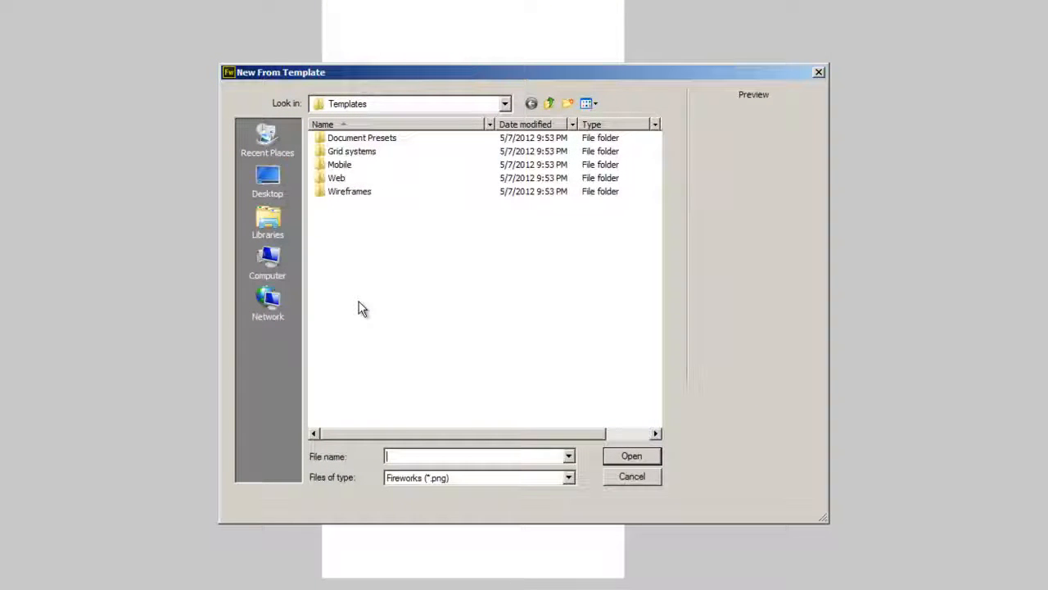
pyautogui.doubleClick(321, 152)
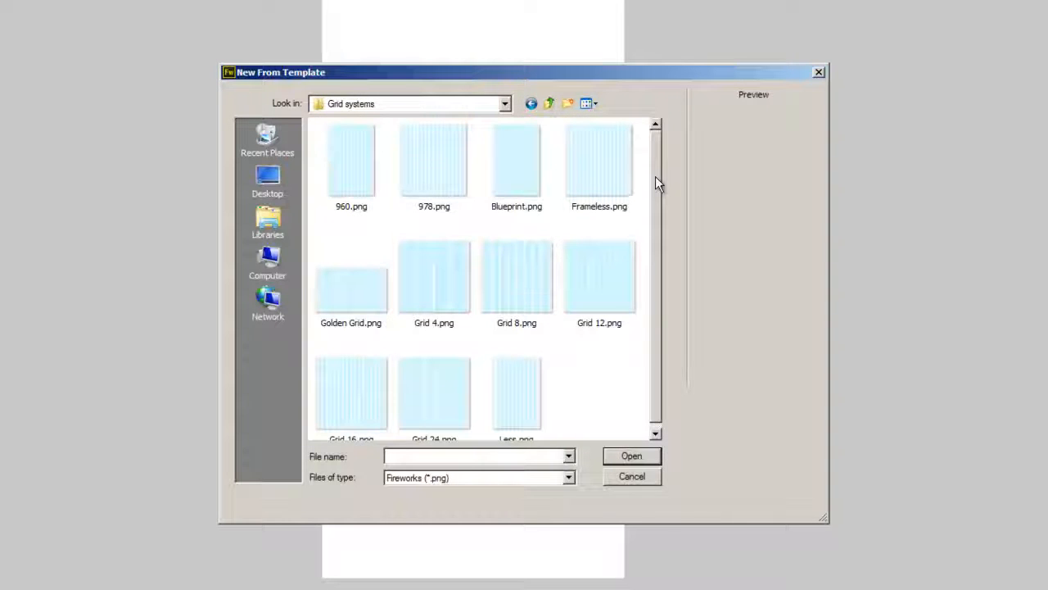
pyautogui.click(551, 106)
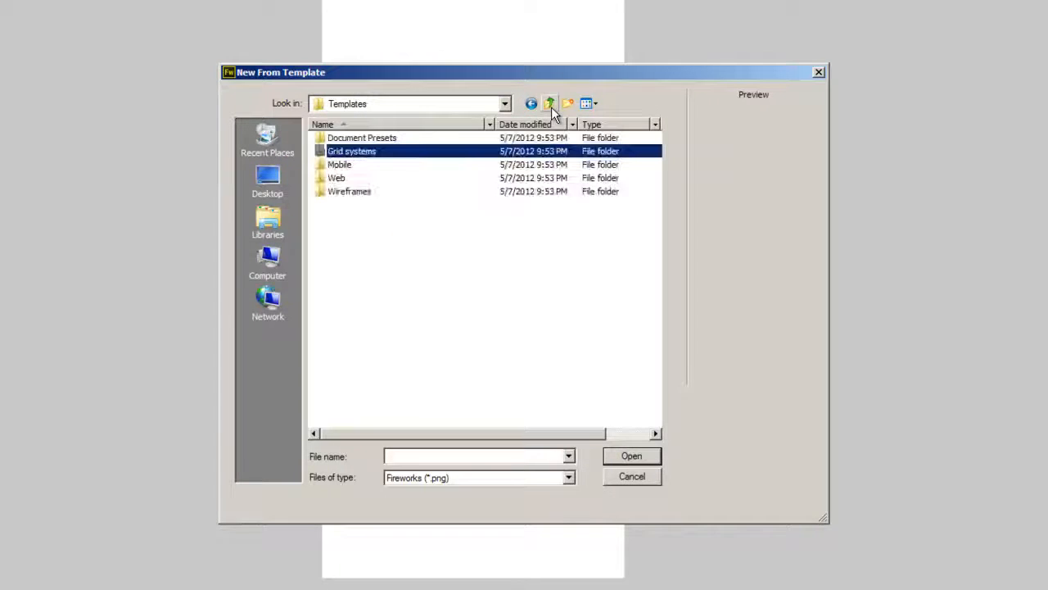
pyautogui.doubleClick(321, 164)
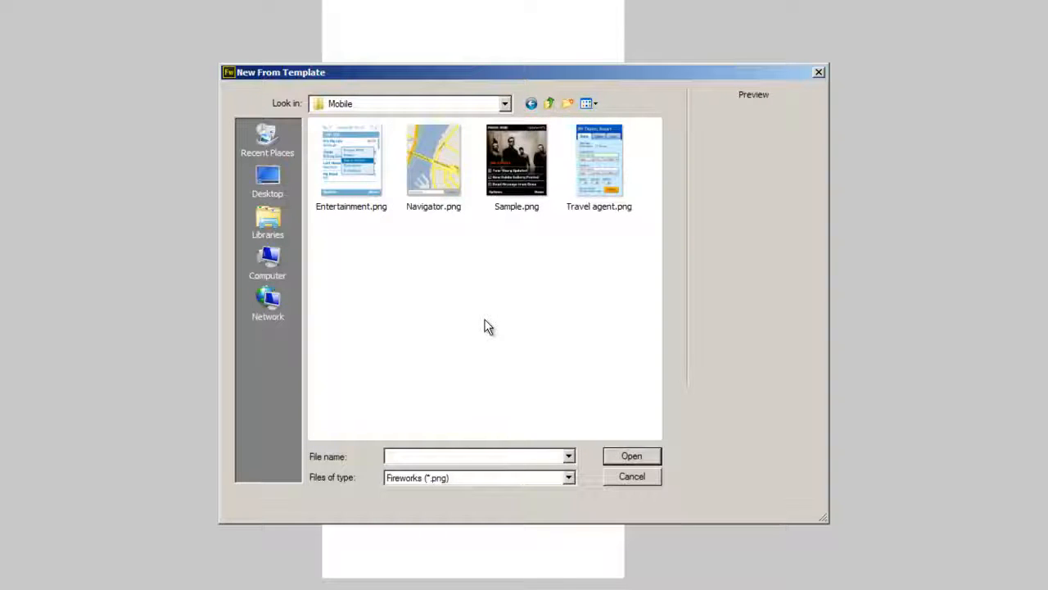
pyautogui.click(548, 104)
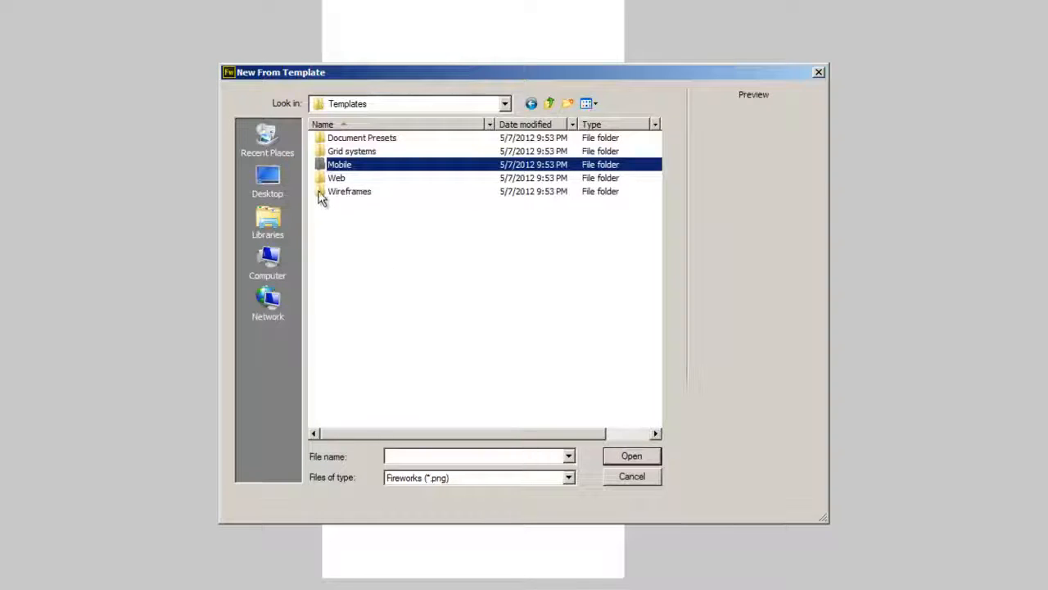
# Create the new document from the iPhone.png template in the Wireframes folder
pyautogui.doubleClick(319, 192)
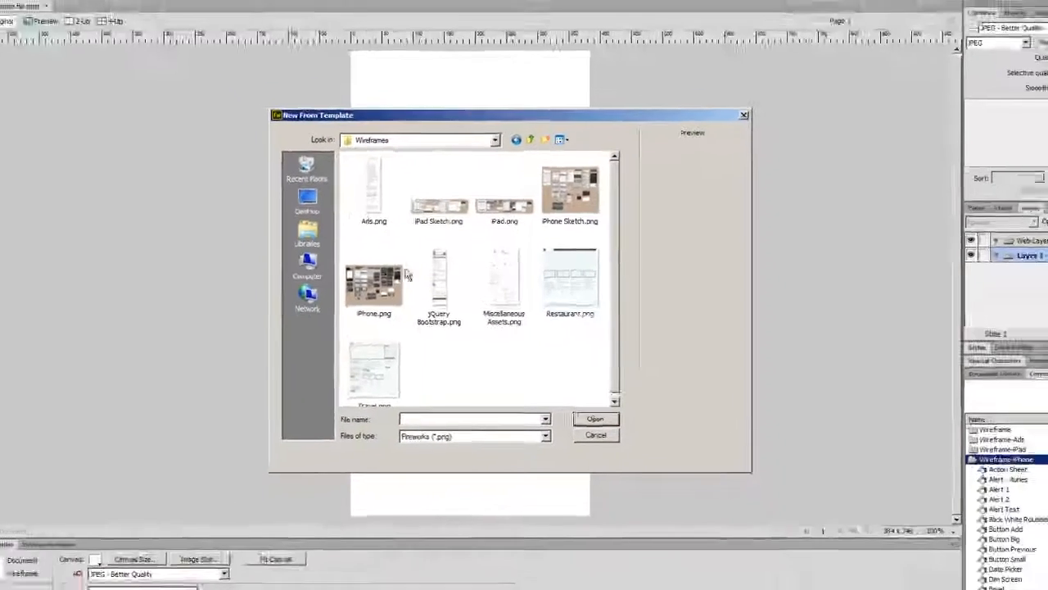
pyautogui.click(370, 292)
pyautogui.doubleClick(396, 285)
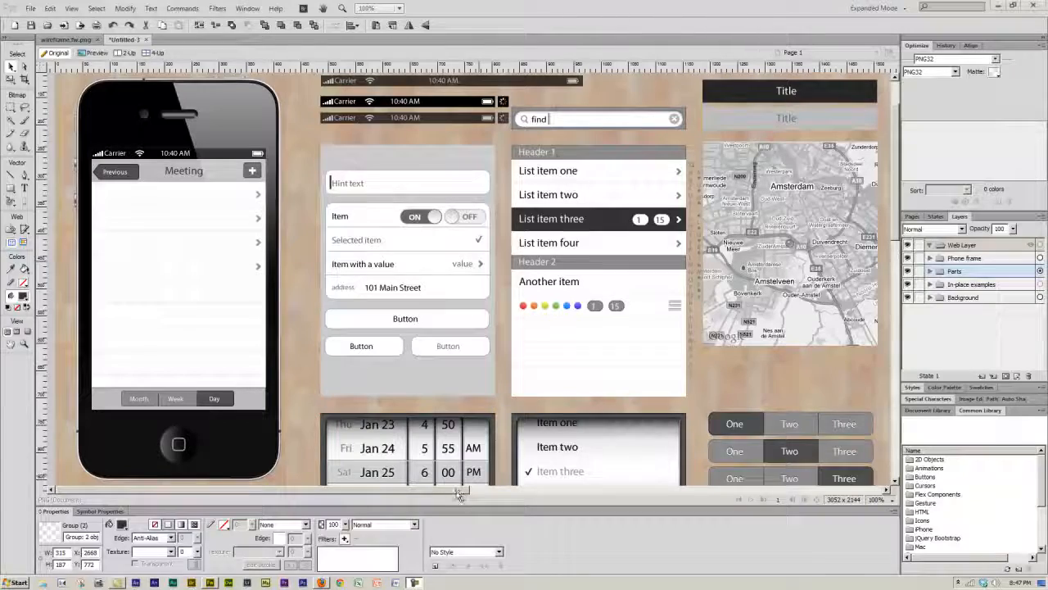
# Look across the template's wireframe elements, and hide the Background and Parts layers
pyautogui.moveTo(455, 491); pyautogui.dragTo(752, 497)
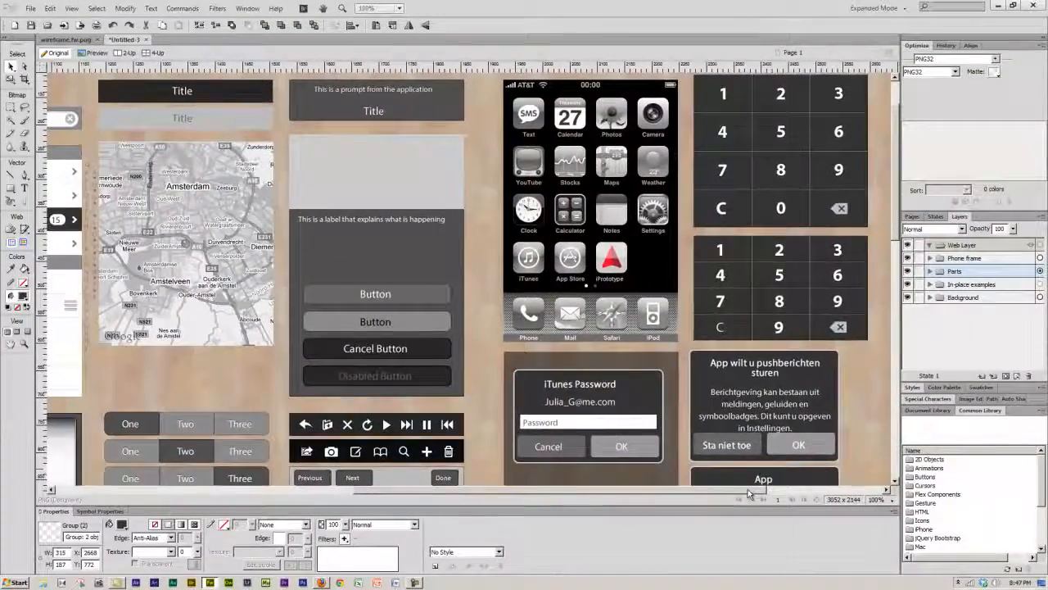
pyautogui.moveTo(747, 492); pyautogui.dragTo(446, 492)
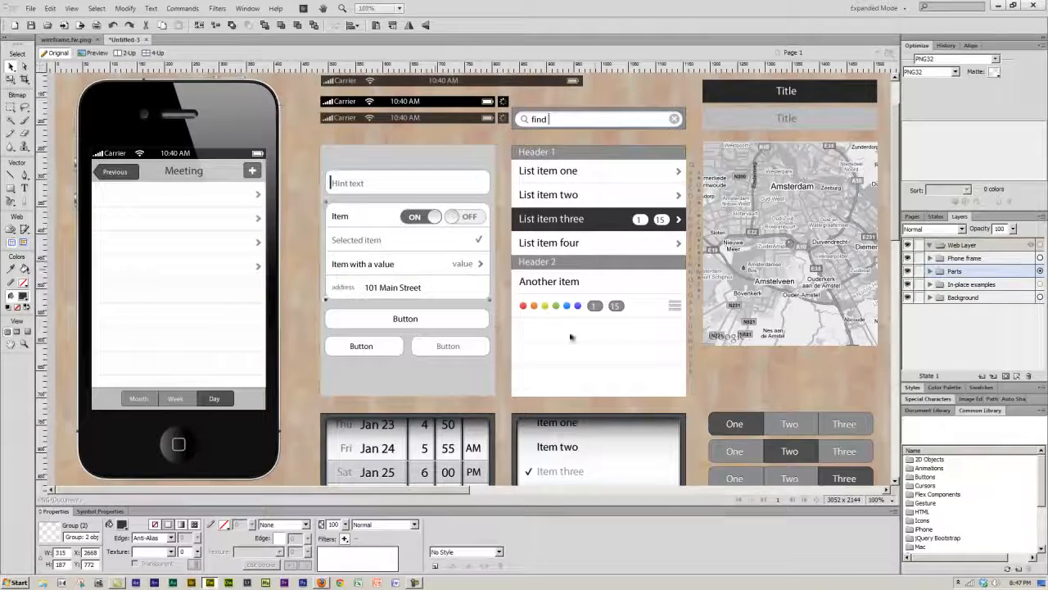
pyautogui.click(907, 298)
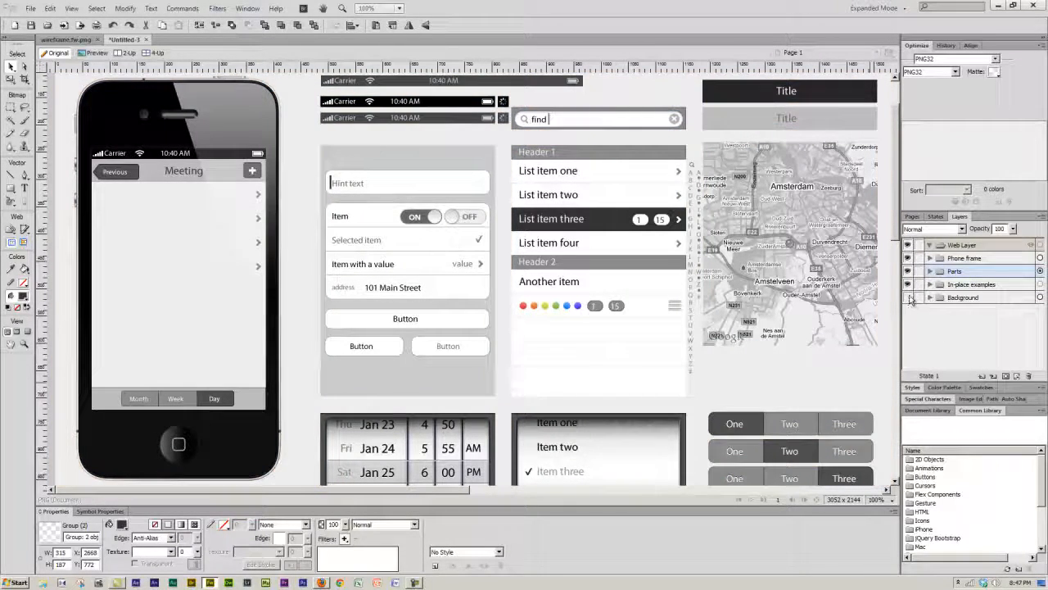
pyautogui.click(907, 271)
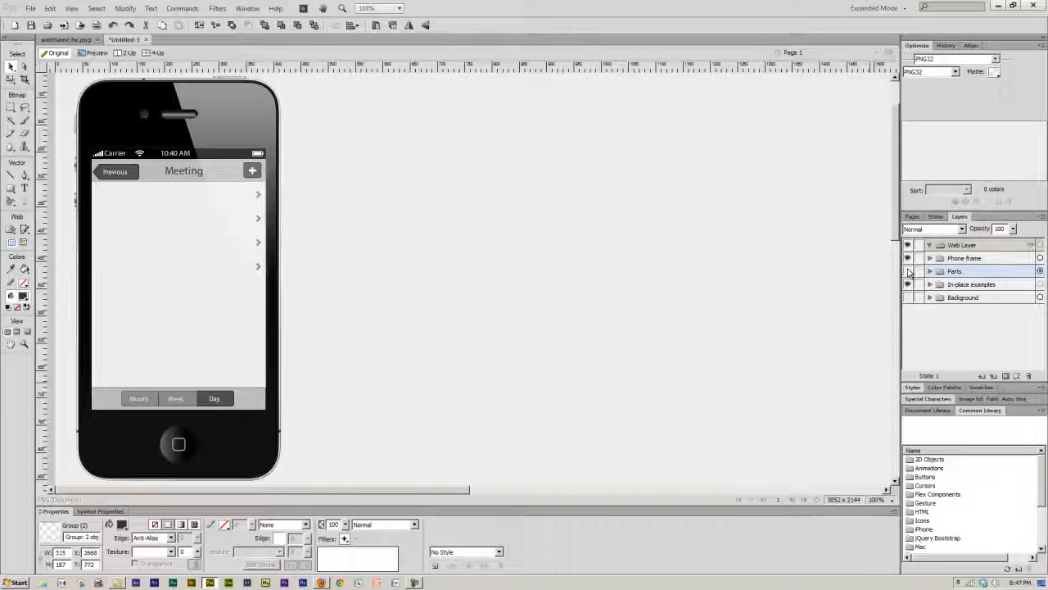
# Expand the In-place examples layer and preview its Alert, Action sheet, Keyboard and Settings example sublayers, hiding each again
pyautogui.click(929, 284)
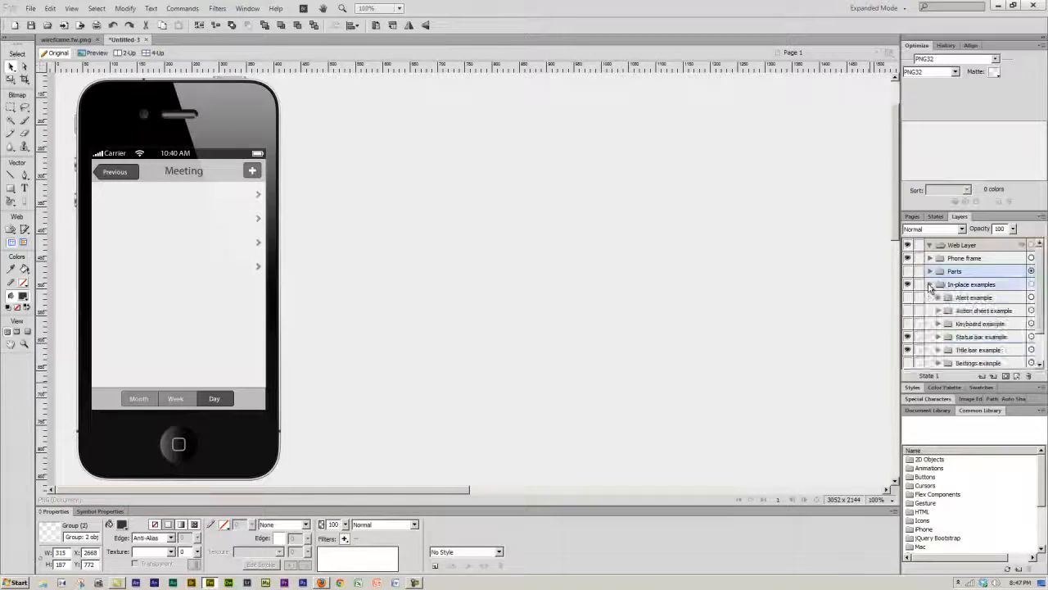
pyautogui.scroll(-1, 1040, 305)
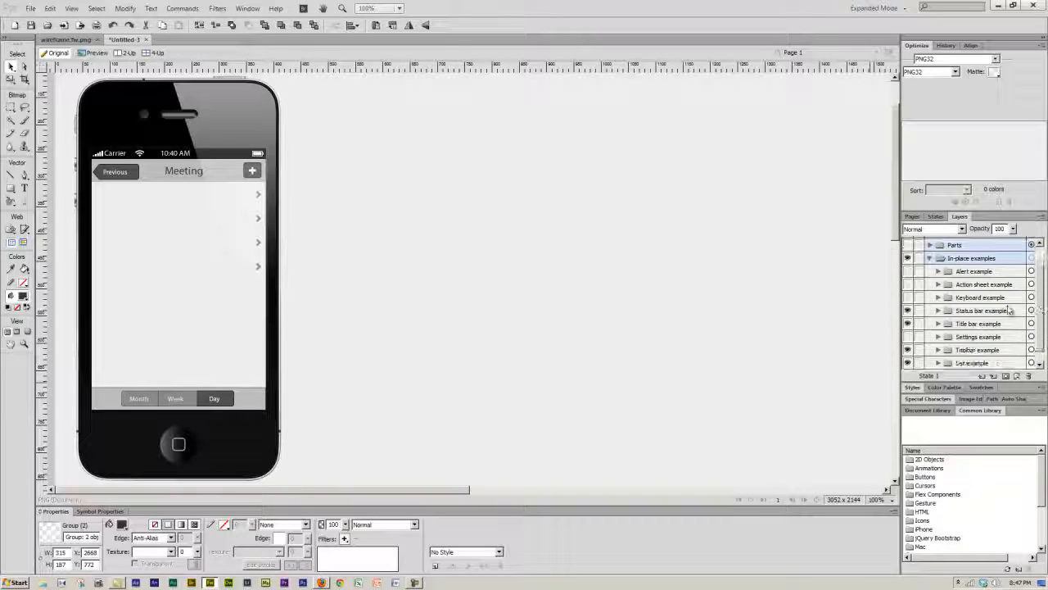
pyautogui.click(907, 271)
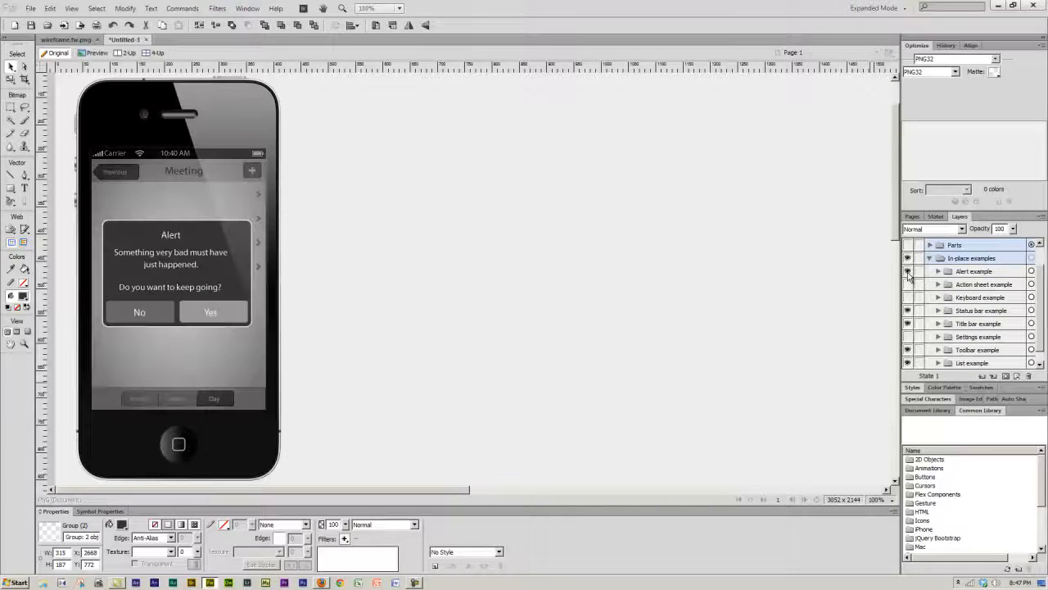
pyautogui.click(907, 272)
pyautogui.click(907, 284)
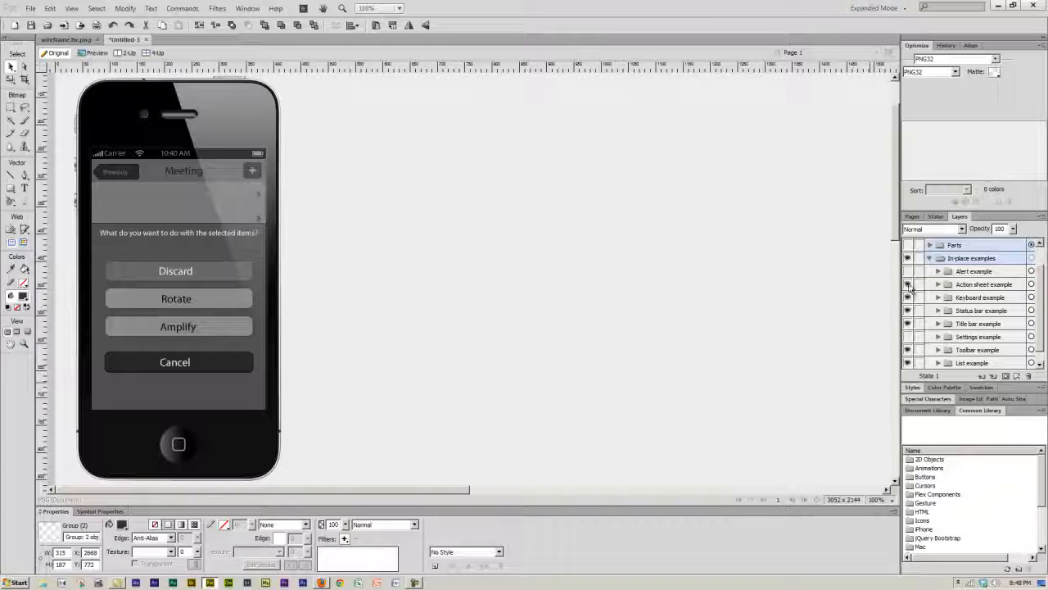
pyautogui.click(908, 284)
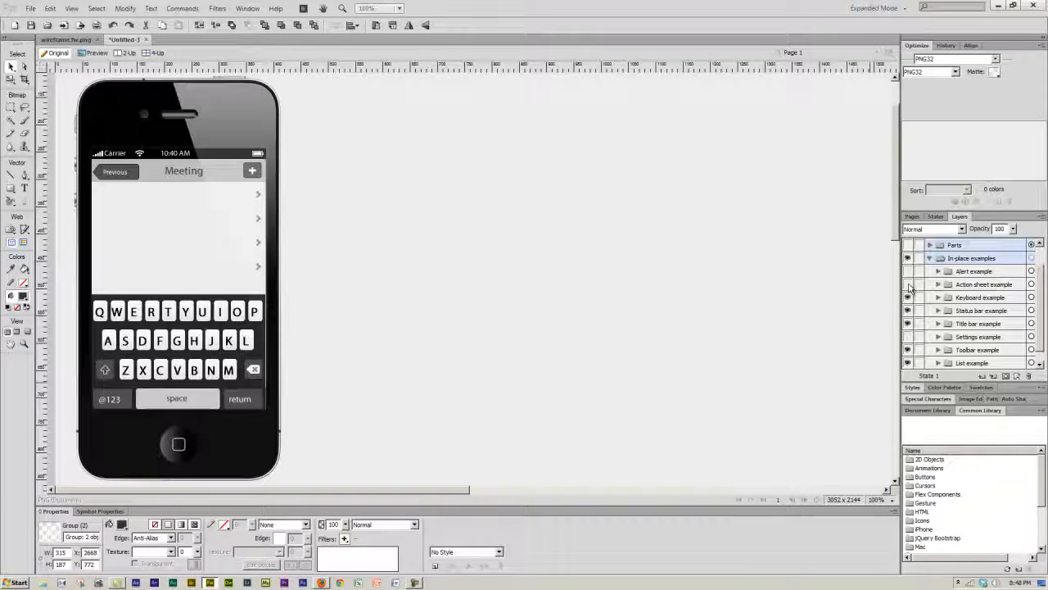
pyautogui.click(907, 297)
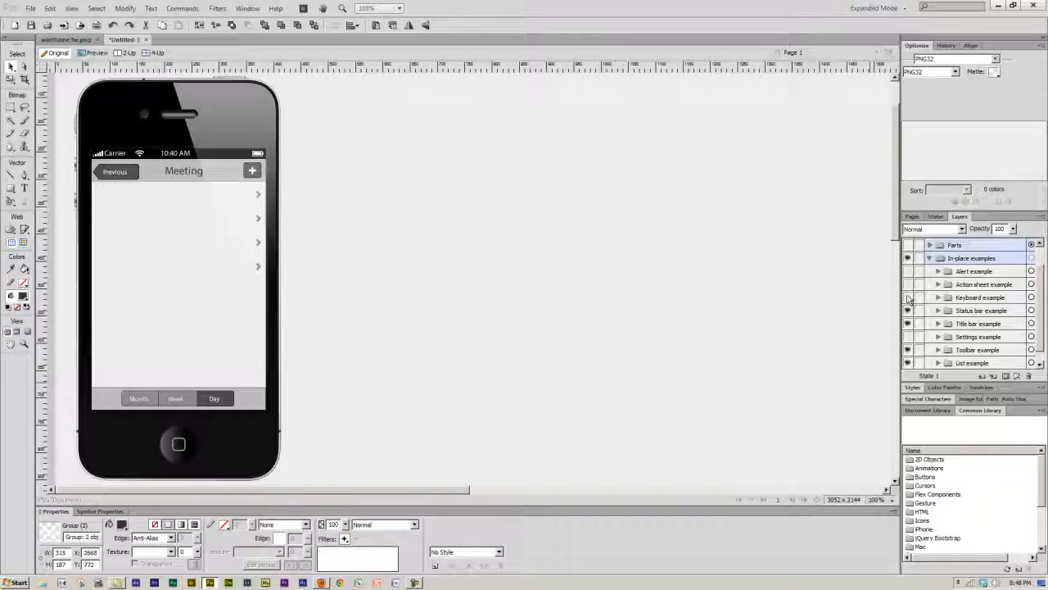
pyautogui.click(907, 336)
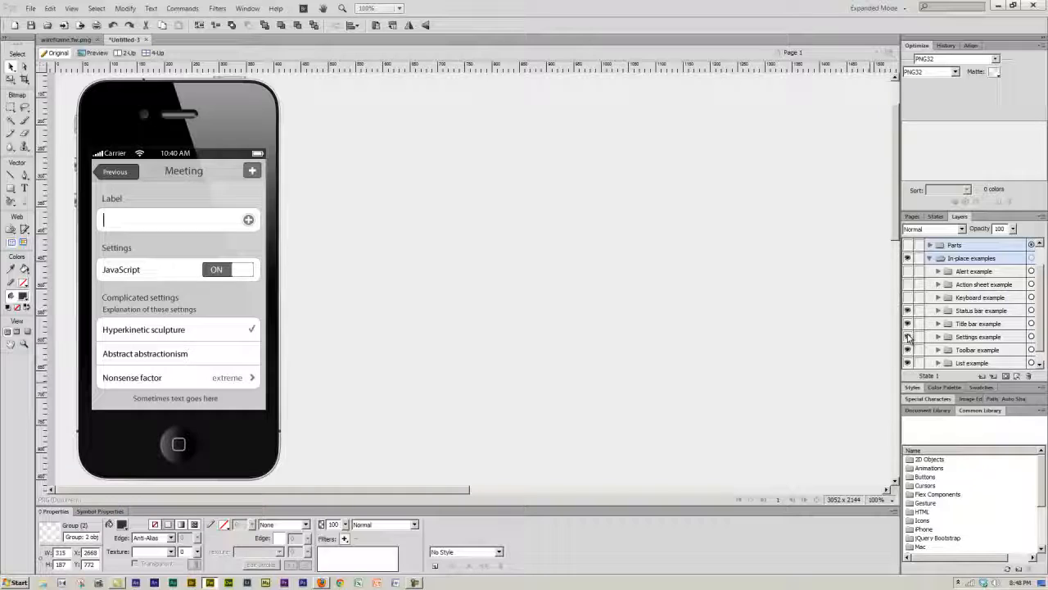
pyautogui.click(907, 336)
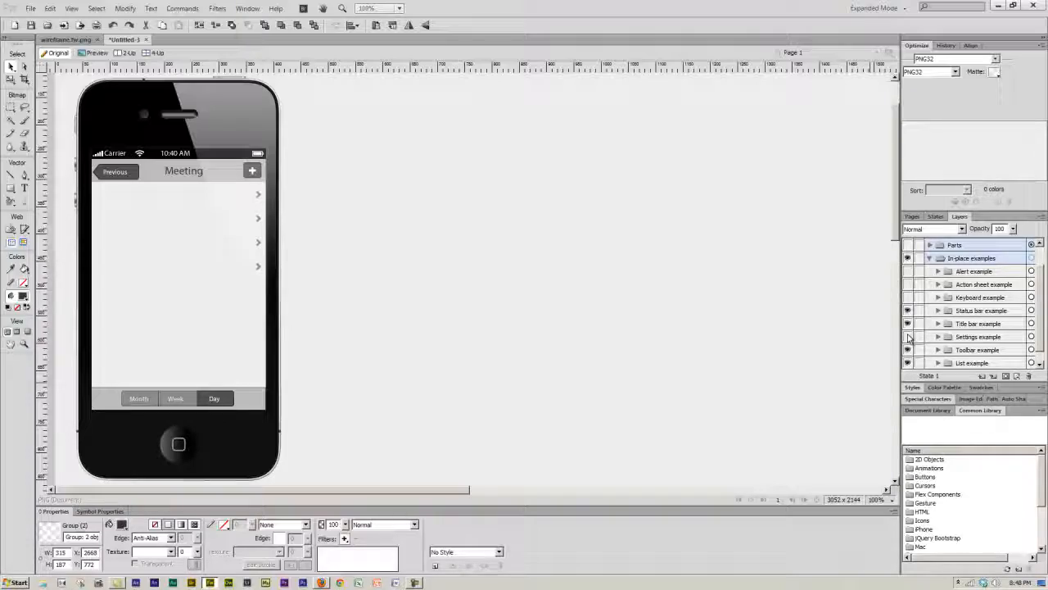
# Switch to Firefox and read the iOS UI Element Usage Guidelines, opening the Content Views section
pyautogui.click(322, 583)
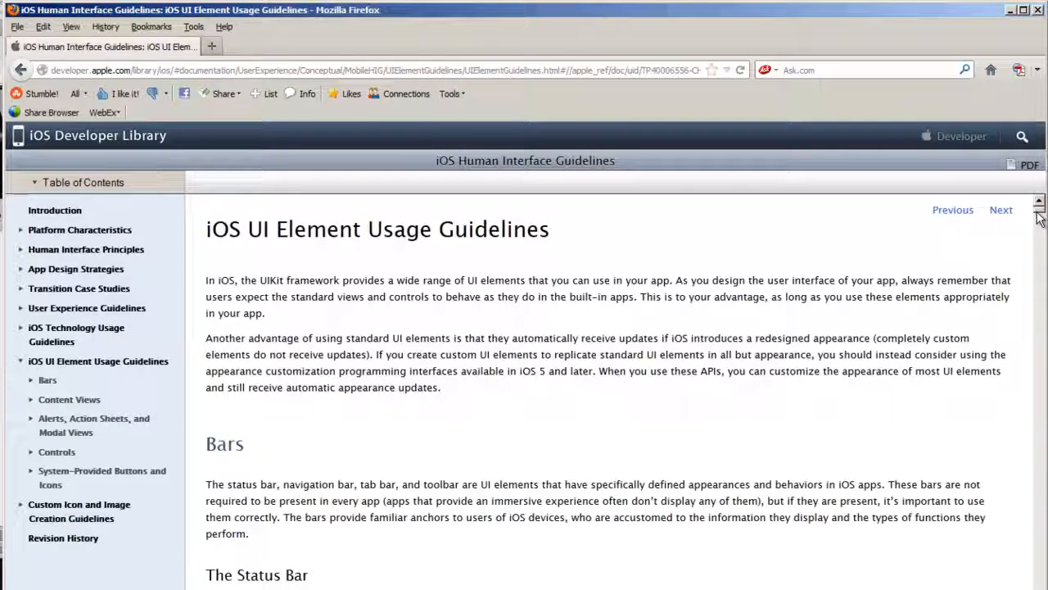
pyautogui.scroll(-10, 924, 262)
pyautogui.click(82, 400)
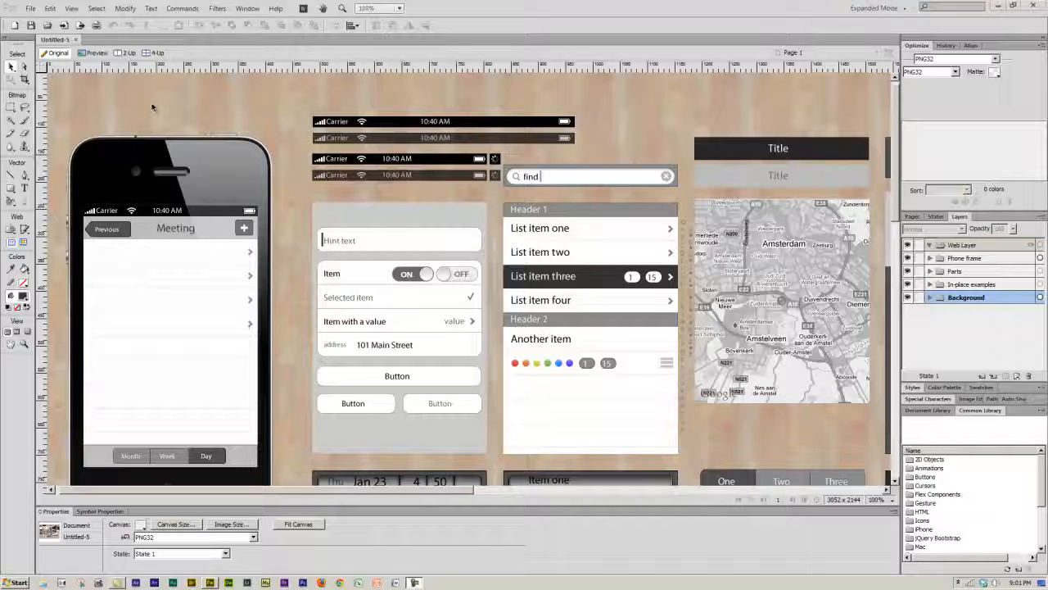
# Close the Untitled-5 template document in Fireworks
pyautogui.click(75, 39)
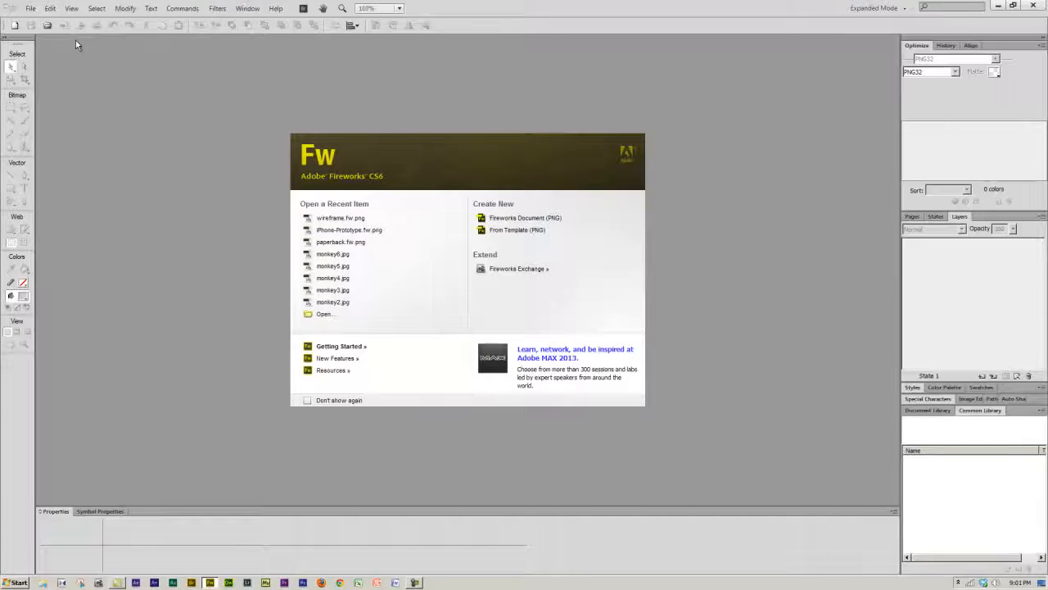
# Create a new document 379 pixels wide and 741 pixels high, at 72 pixels/inch with a white canvas
pyautogui.click(31, 10)
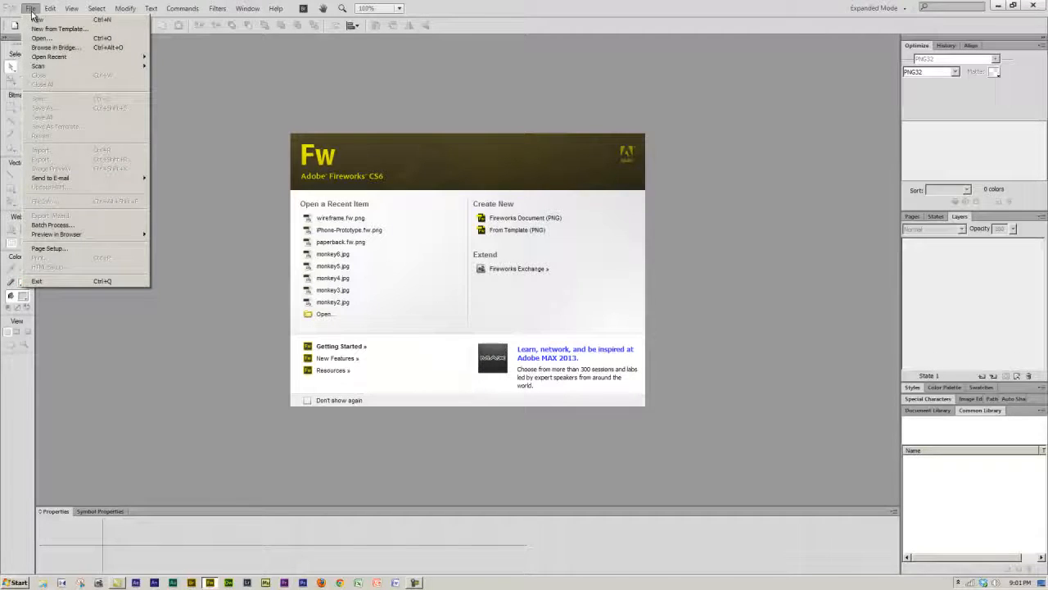
pyautogui.click(38, 19)
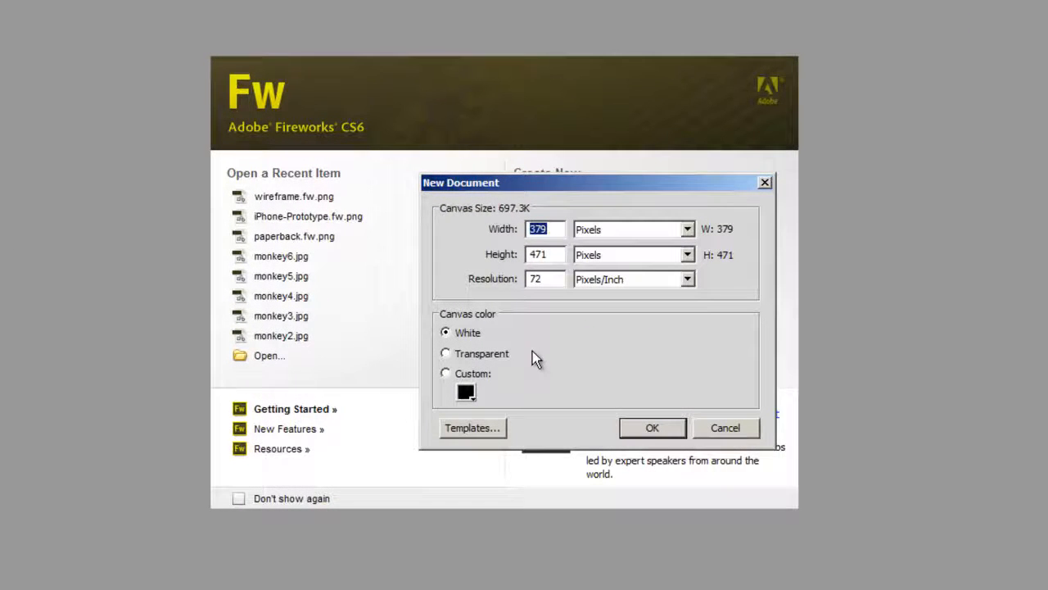
pyautogui.moveTo(561, 254); pyautogui.dragTo(517, 254)
pyautogui.write('741')
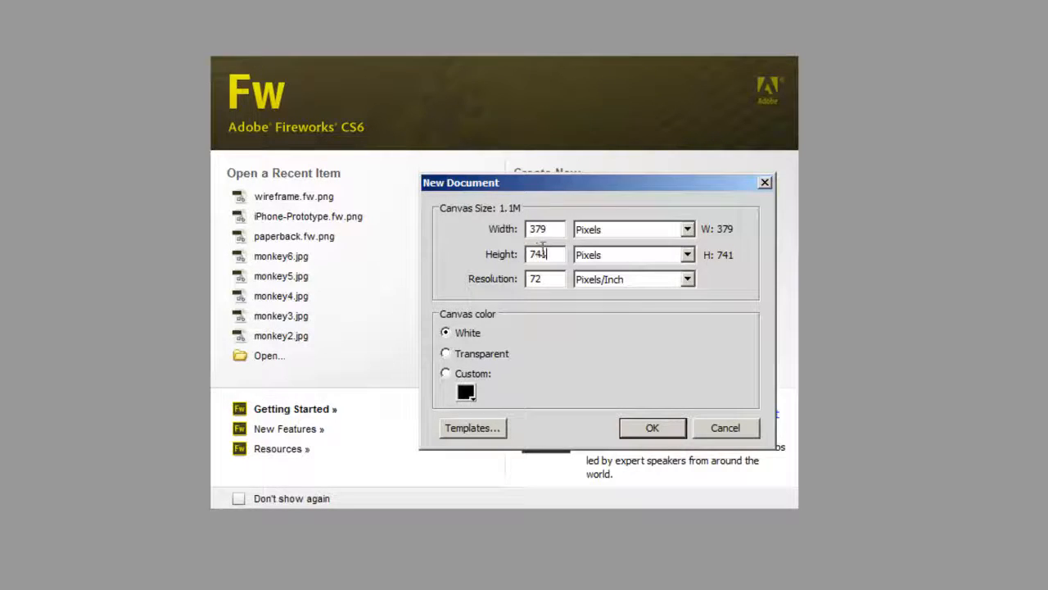
pyautogui.click(550, 278)
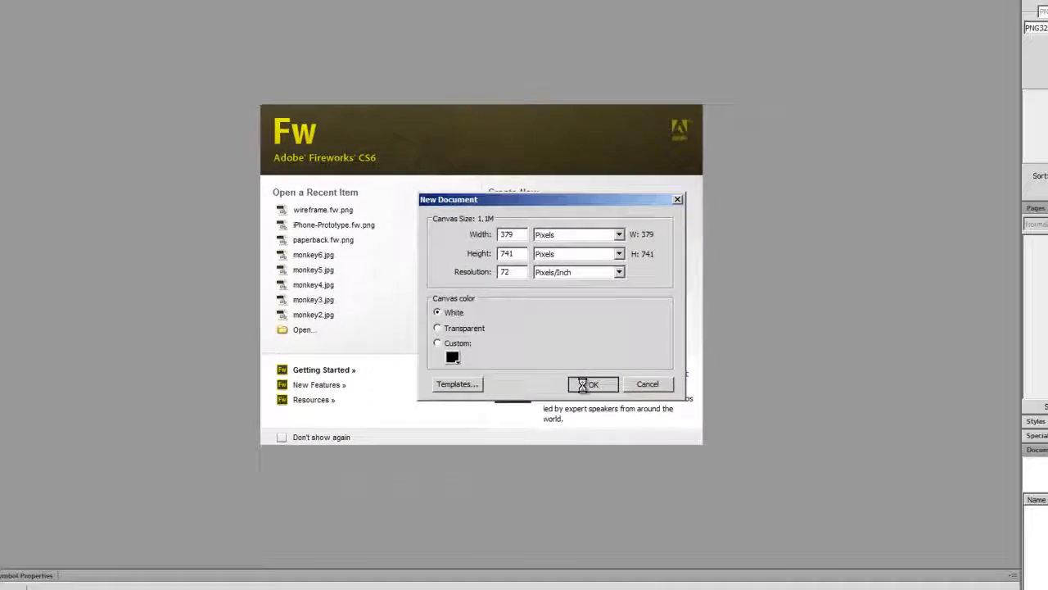
pyautogui.click(652, 427)
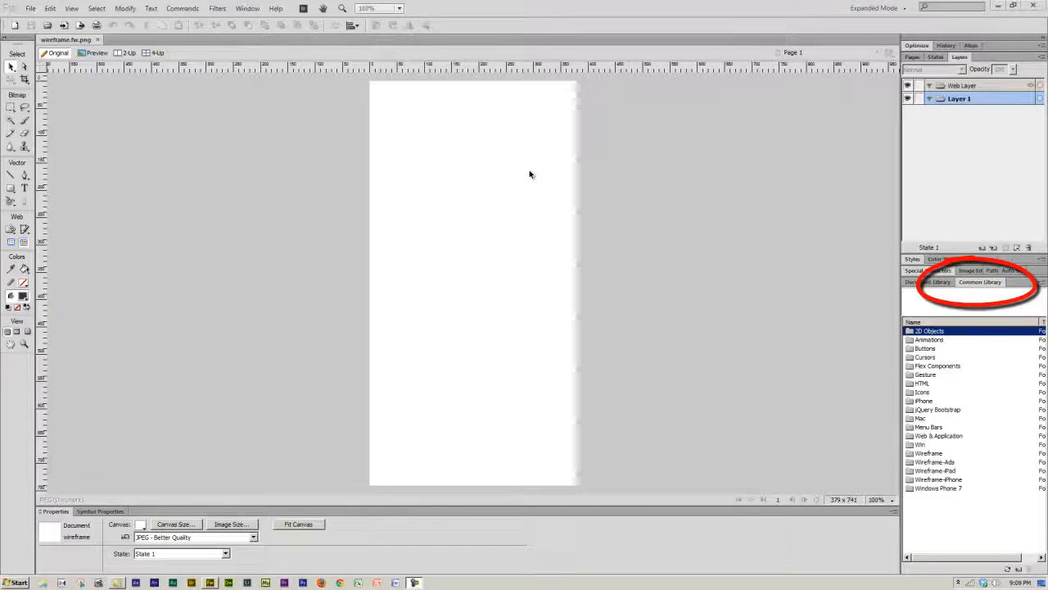
# Compare the black and white phone frames in the Wireframe-iPhone library folder, and place the Phone Frame-black symbol so it fills the canvas
pyautogui.doubleClick(909, 480)
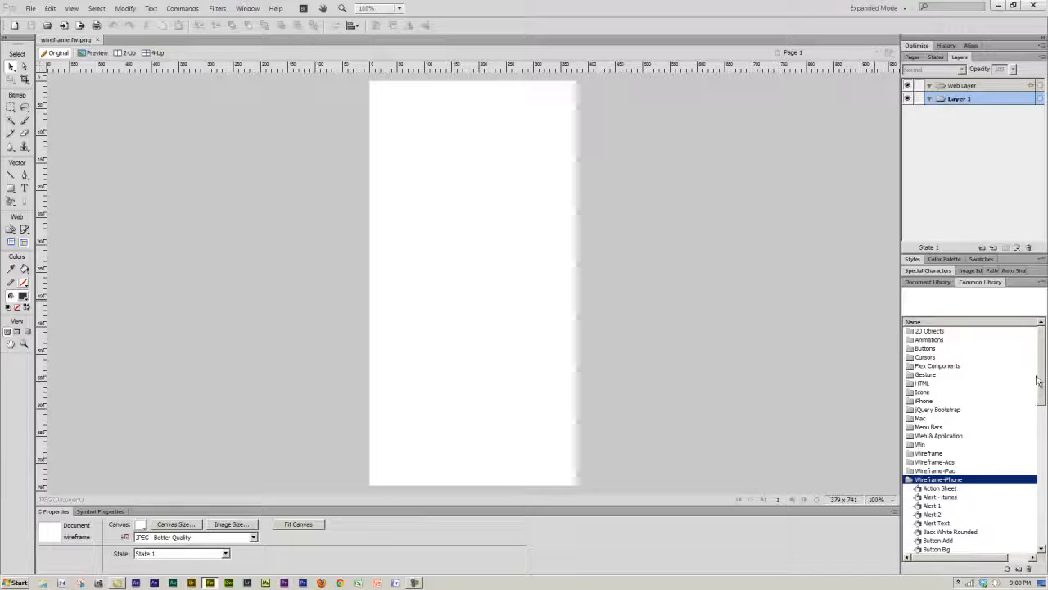
pyautogui.moveTo(1042, 362); pyautogui.dragTo(1040, 391)
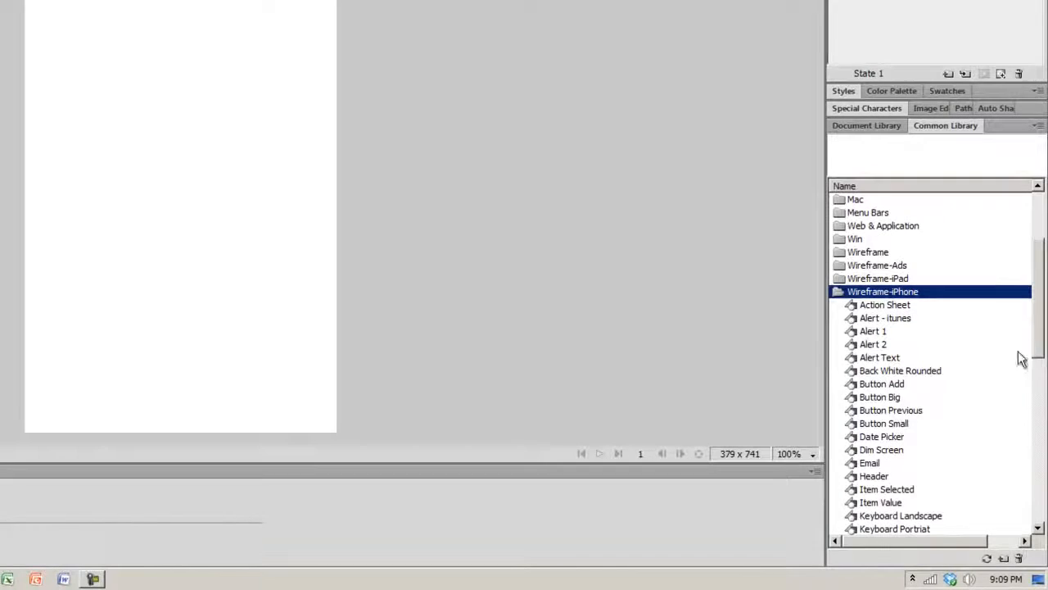
pyautogui.moveTo(1038, 275); pyautogui.dragTo(1036, 385)
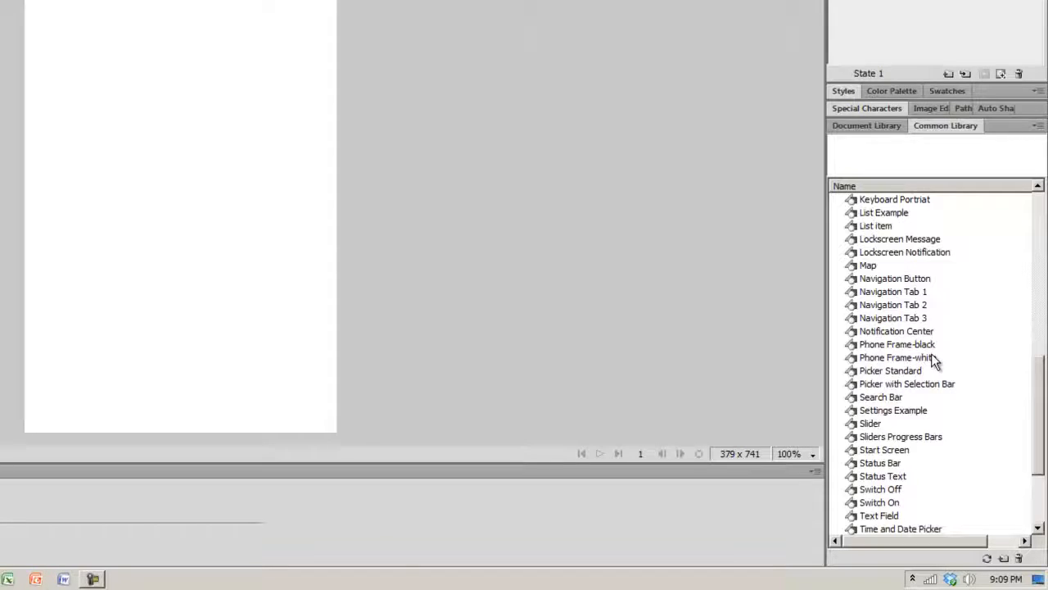
pyautogui.click(909, 345)
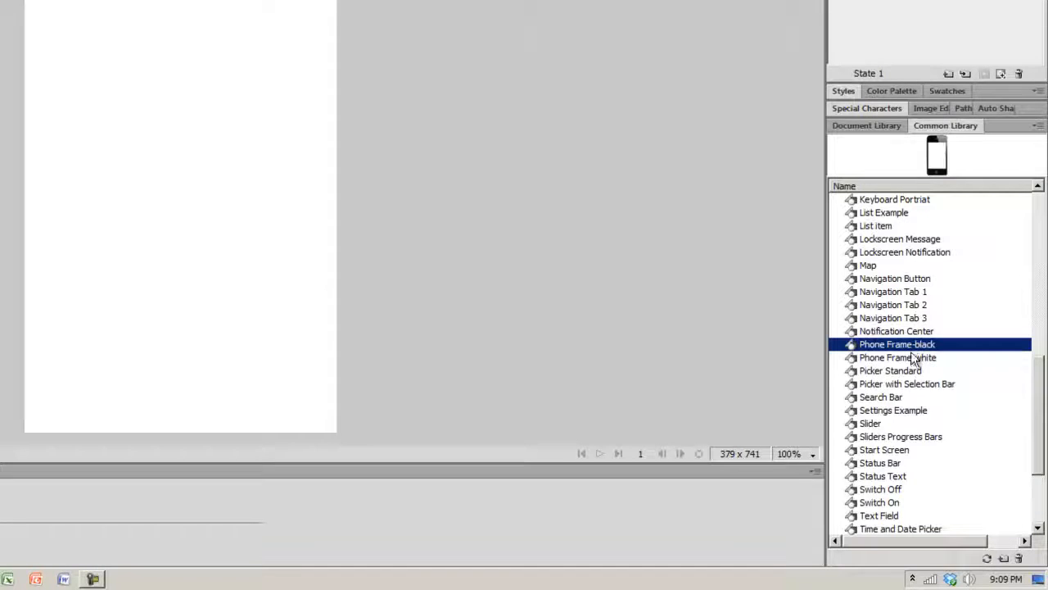
pyautogui.click(909, 357)
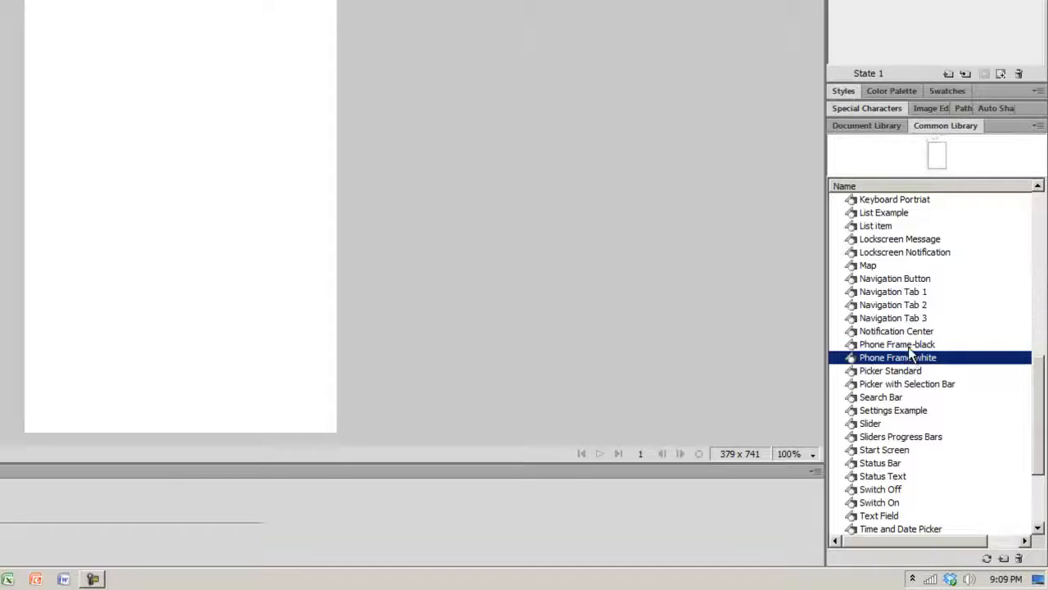
pyautogui.click(908, 345)
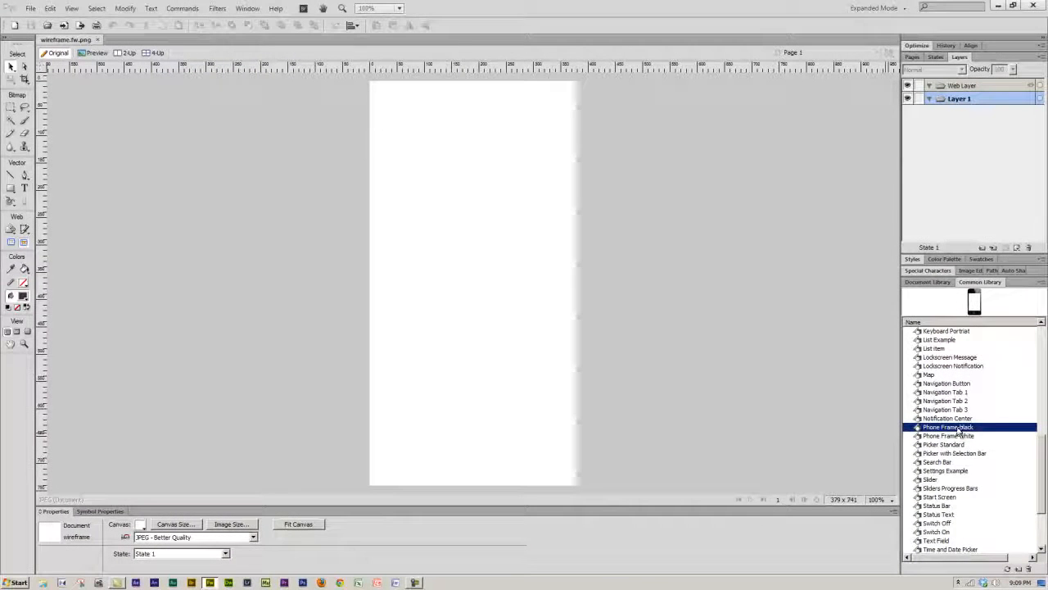
pyautogui.moveTo(948, 426); pyautogui.dragTo(475, 286)
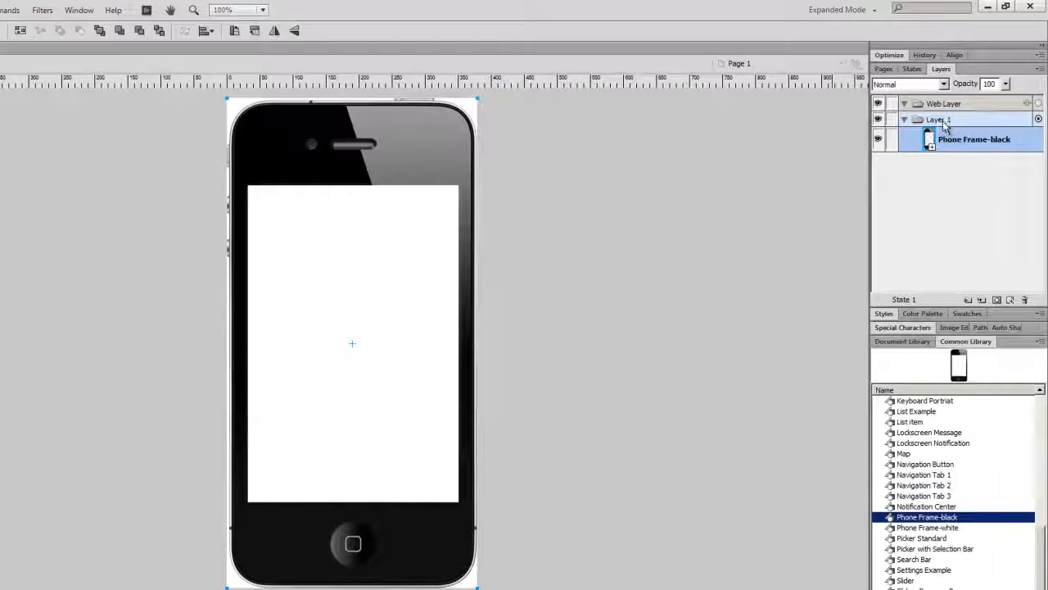
# Rename the layer holding the phone frame symbol as iPhone Frame
pyautogui.doubleClick(944, 120)
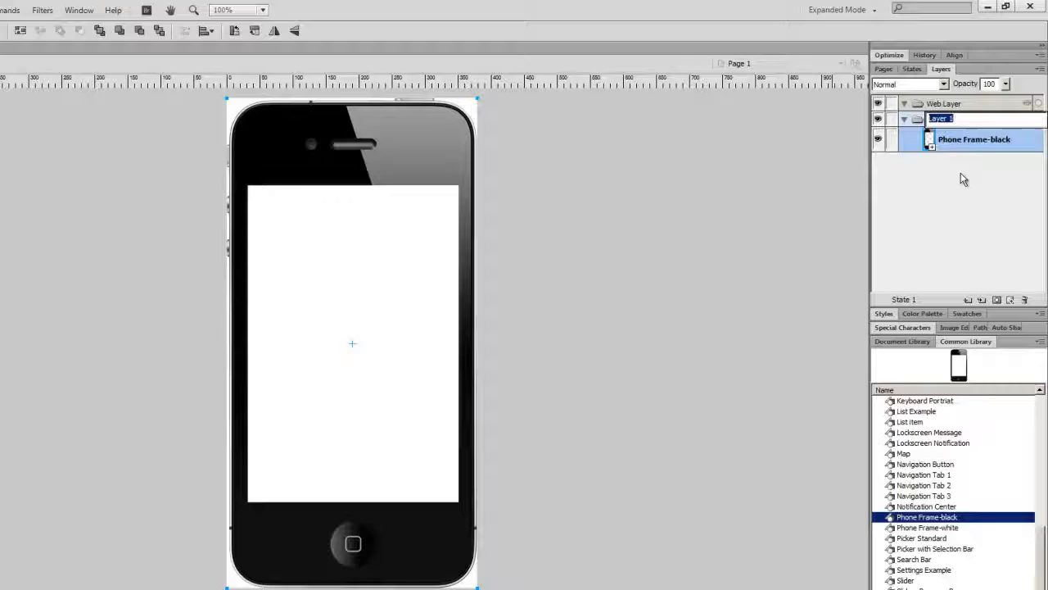
pyautogui.write('iPhone Frame')
pyautogui.press('Return')
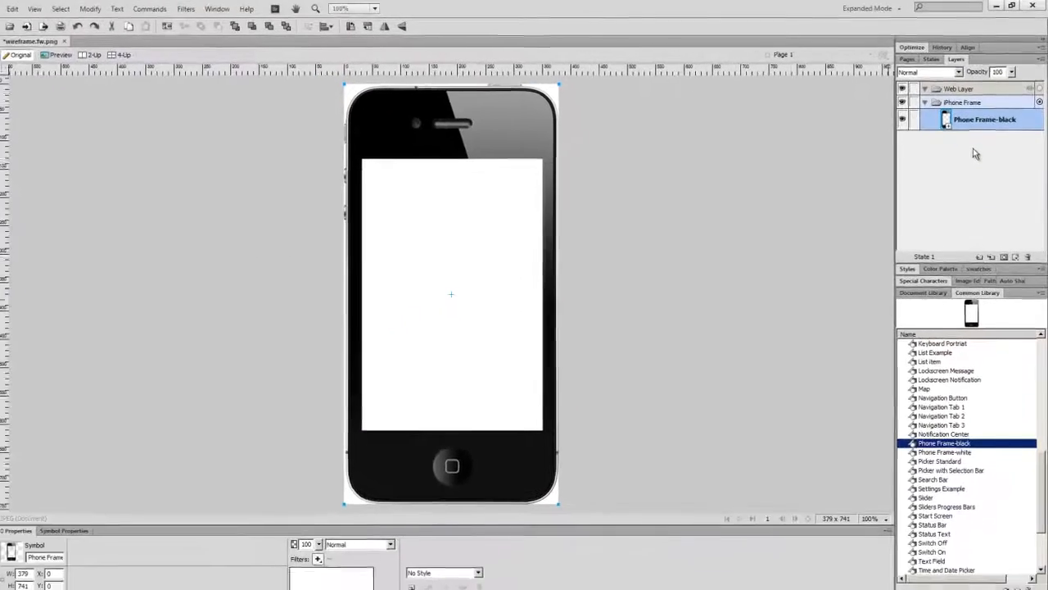
pyautogui.click(0, 9)
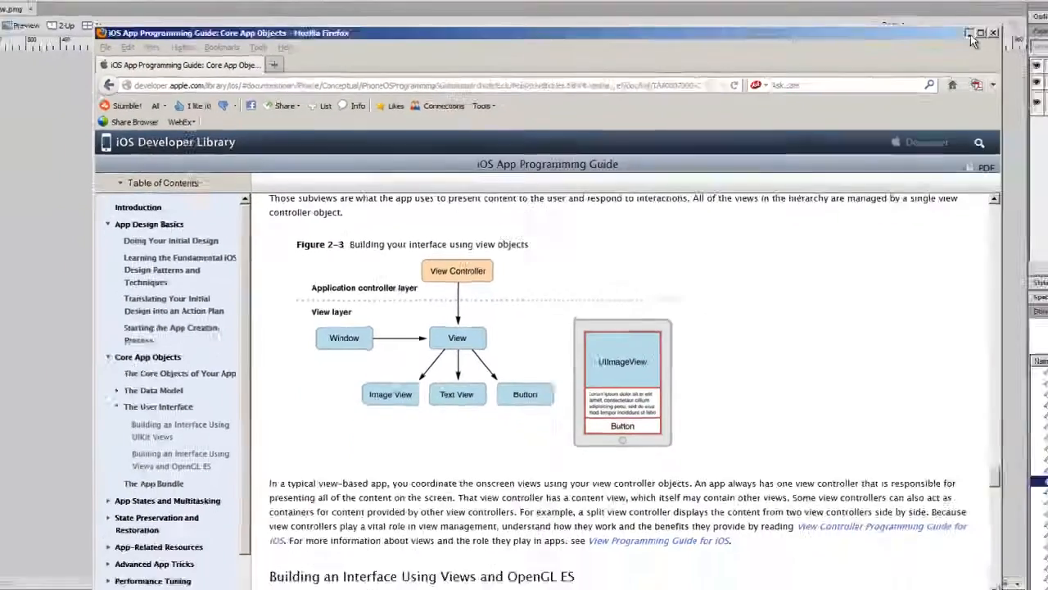
# Return from Firefox to Fireworks, and lock and collapse the iPhone Frame layer
pyautogui.click(970, 36)
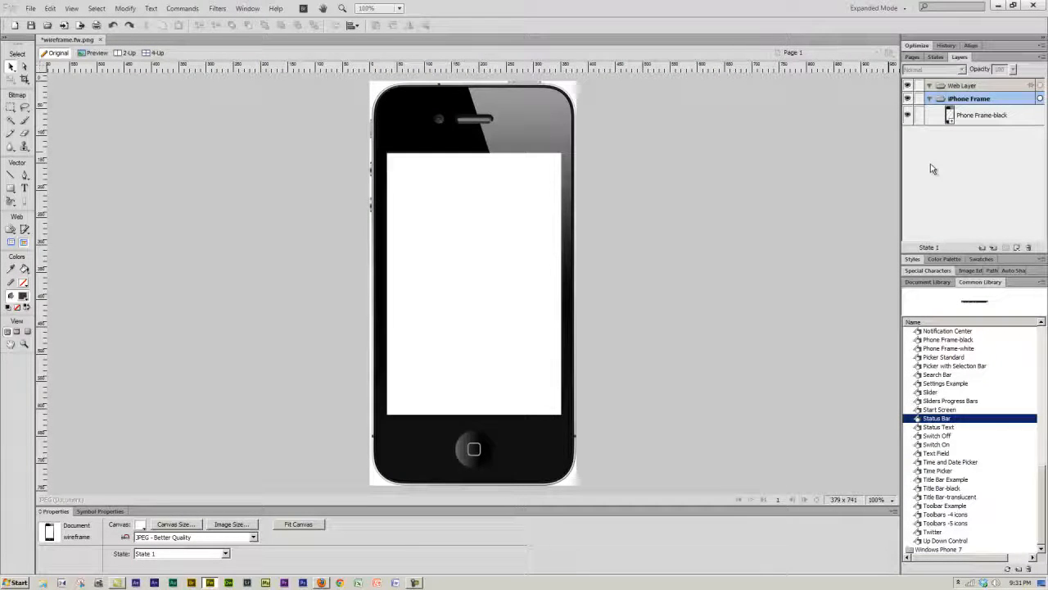
pyautogui.click(919, 98)
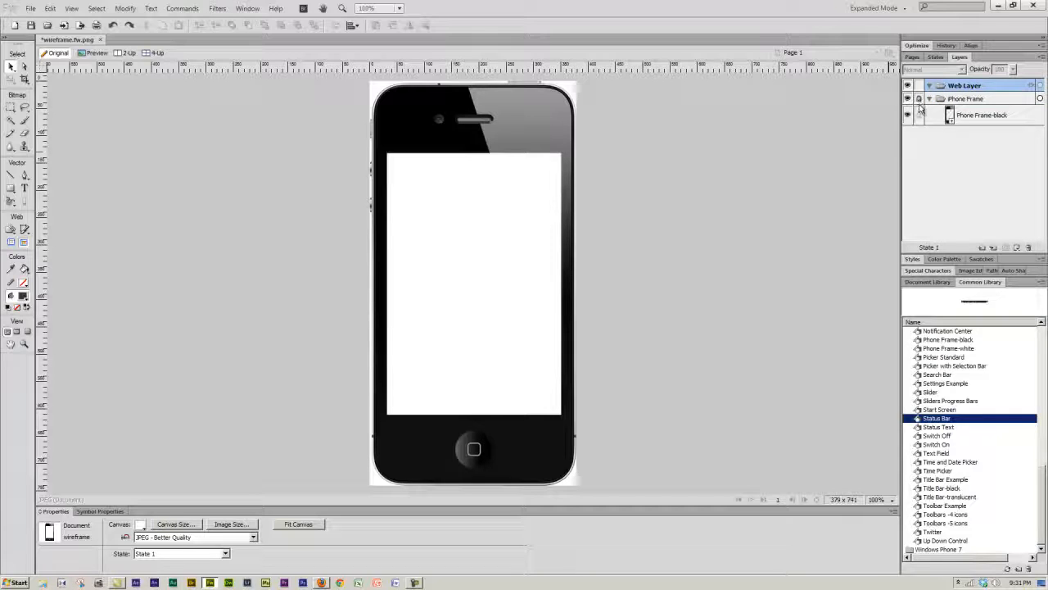
pyautogui.click(928, 98)
# Add a new layer above iPhone Frame and name it View Twitter
pyautogui.click(983, 249)
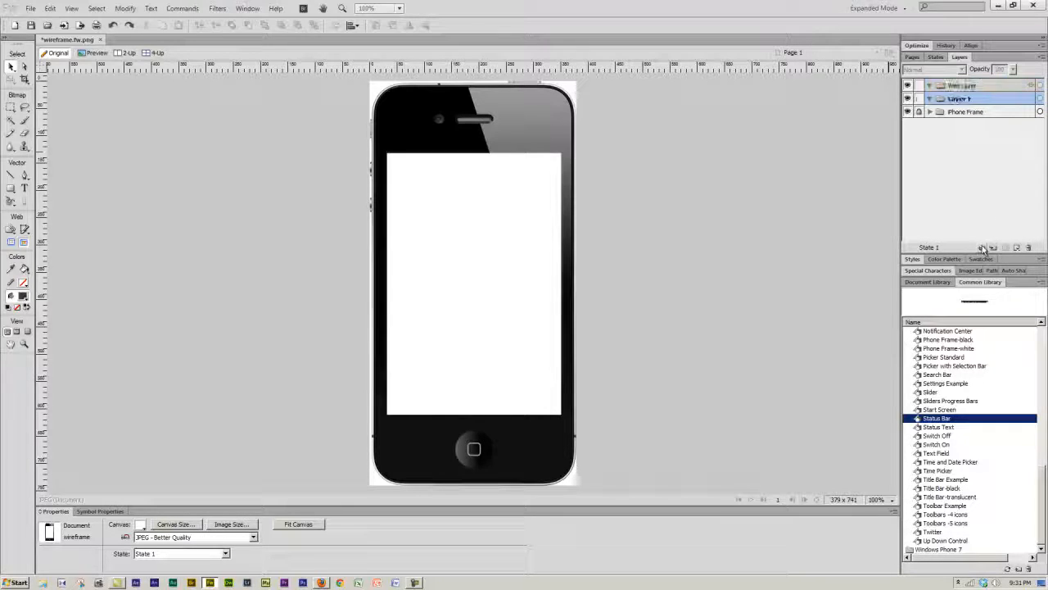
pyautogui.doubleClick(962, 99)
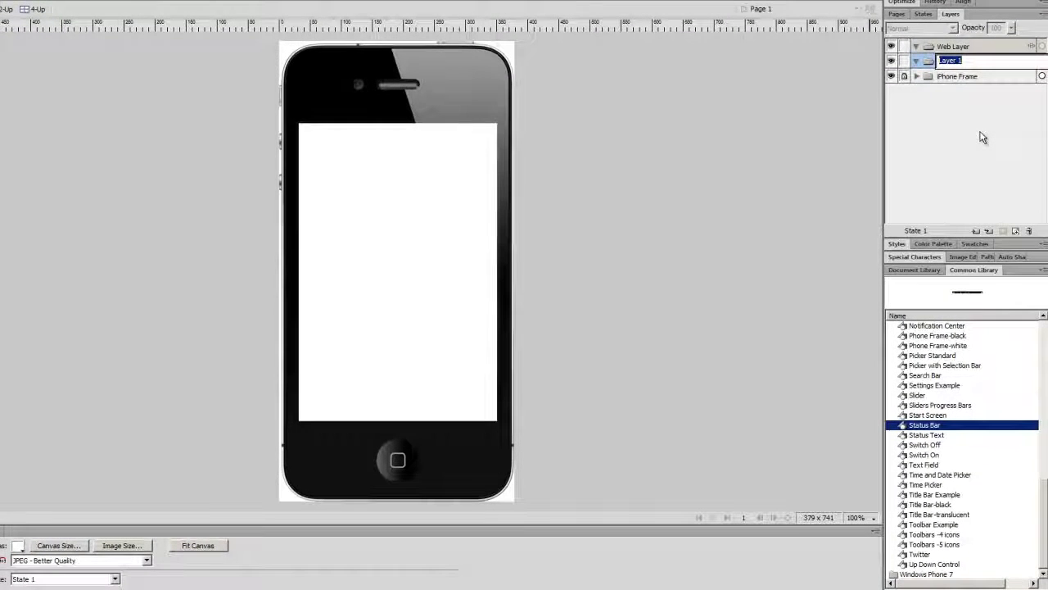
pyautogui.write('View Twitter')
pyautogui.press('Return')
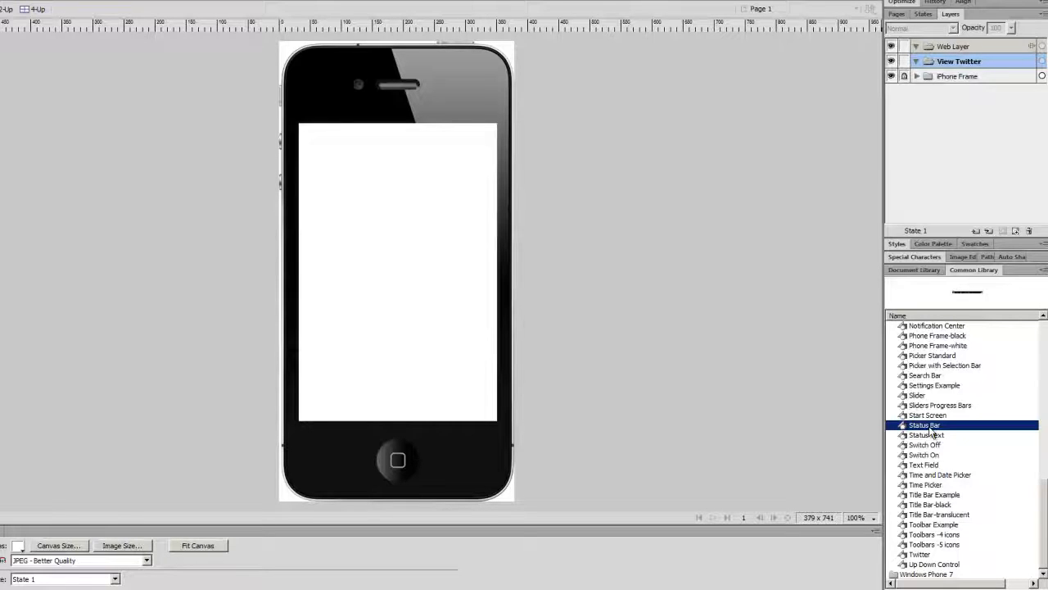
# Place the Status Bar symbol along the top of the phone's screen and the Twitter symbol at the screen's bottom
pyautogui.moveTo(931, 432); pyautogui.dragTo(399, 136)
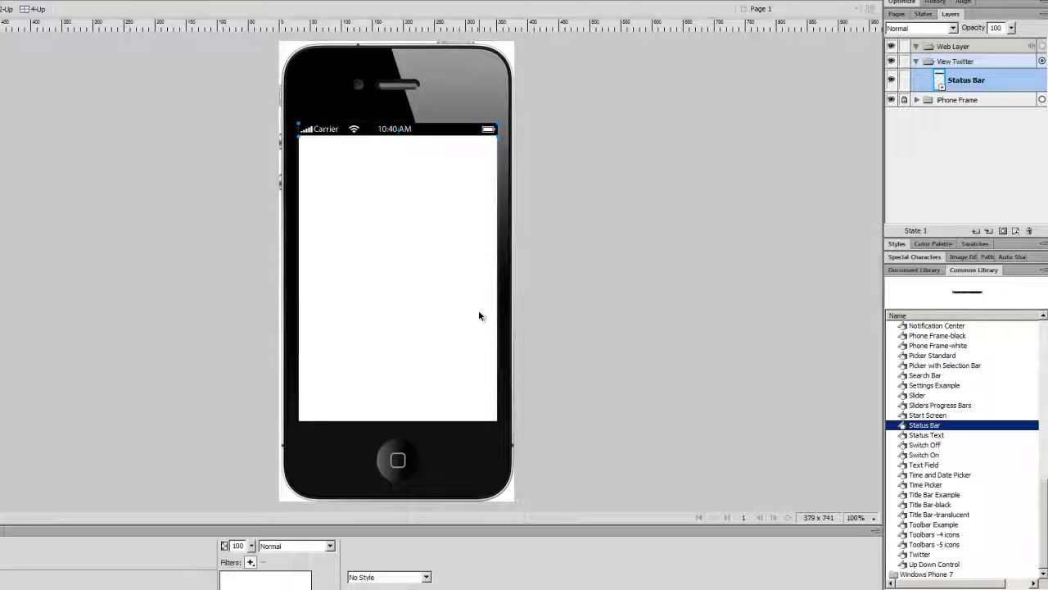
pyautogui.click(940, 555)
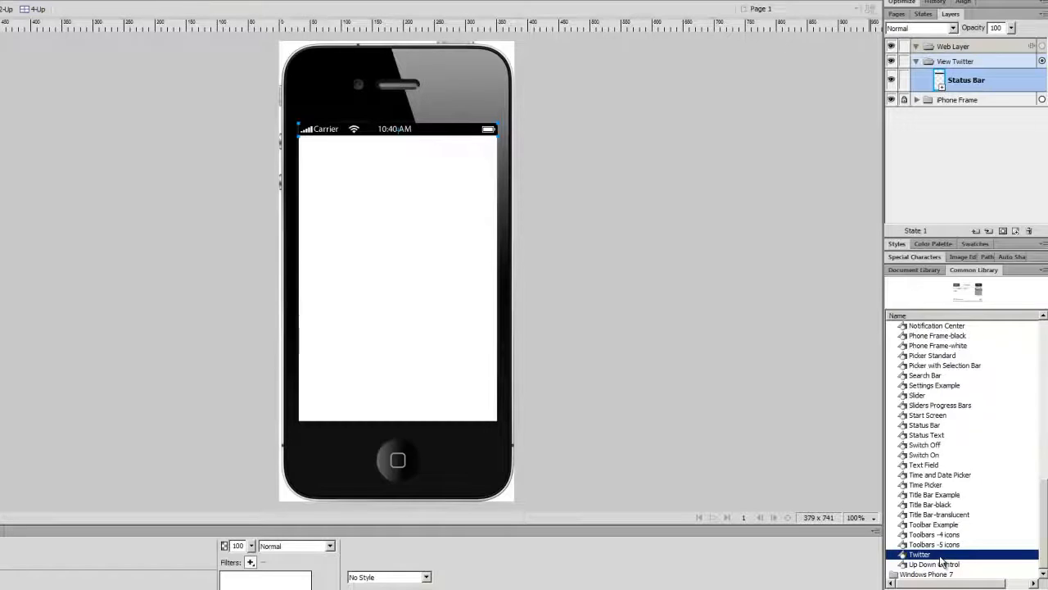
pyautogui.moveTo(942, 562); pyautogui.dragTo(398, 358)
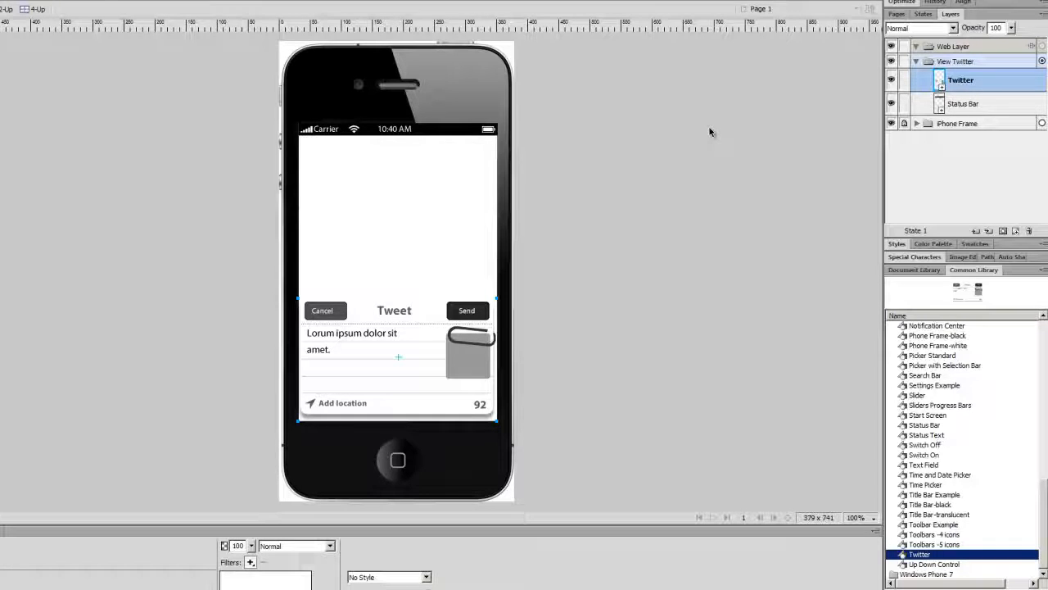
# Collapse and lock the View Twitter layer, and toggle the visibility of the iPhone Frame and View Twitter layers off and back on
pyautogui.click(916, 63)
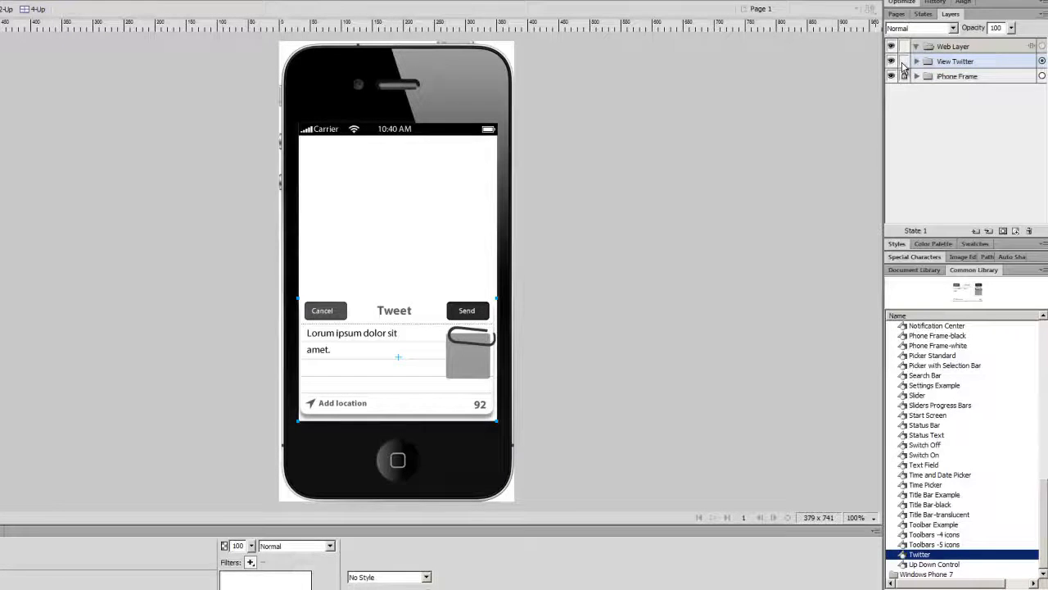
pyautogui.click(904, 64)
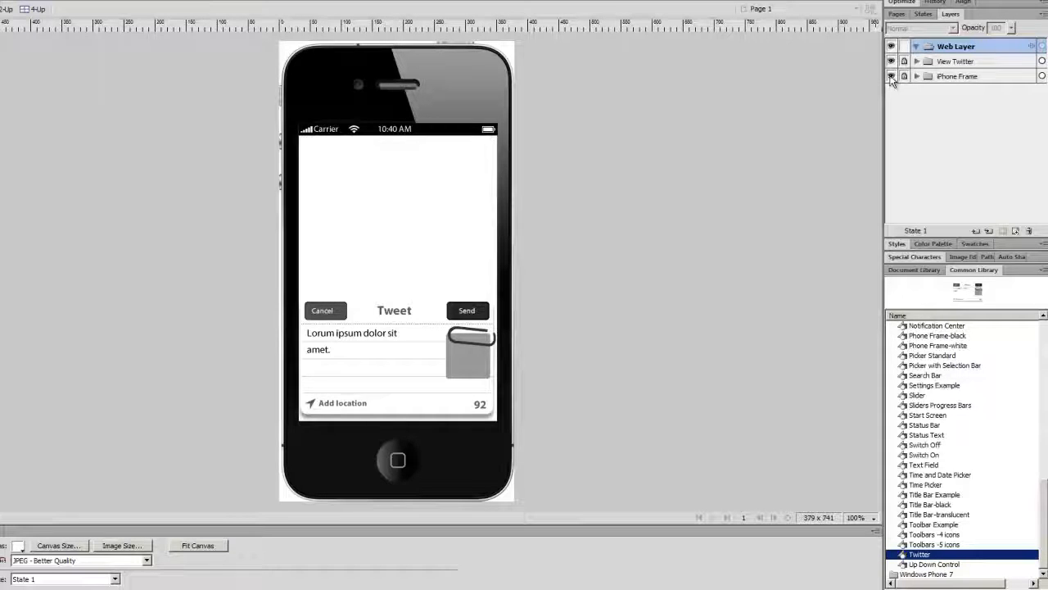
pyautogui.click(892, 76)
pyautogui.click(891, 76)
pyautogui.click(892, 62)
pyautogui.click(892, 62)
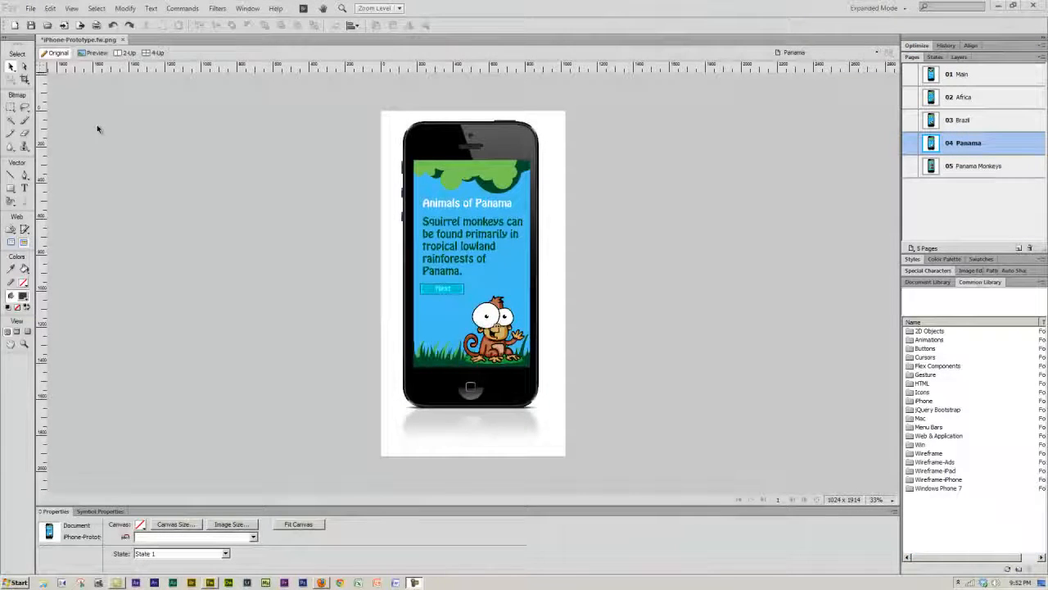
# Start importing an image from the Monkey Images folder into the Panama page of the iPhone prototype
pyautogui.click(30, 8)
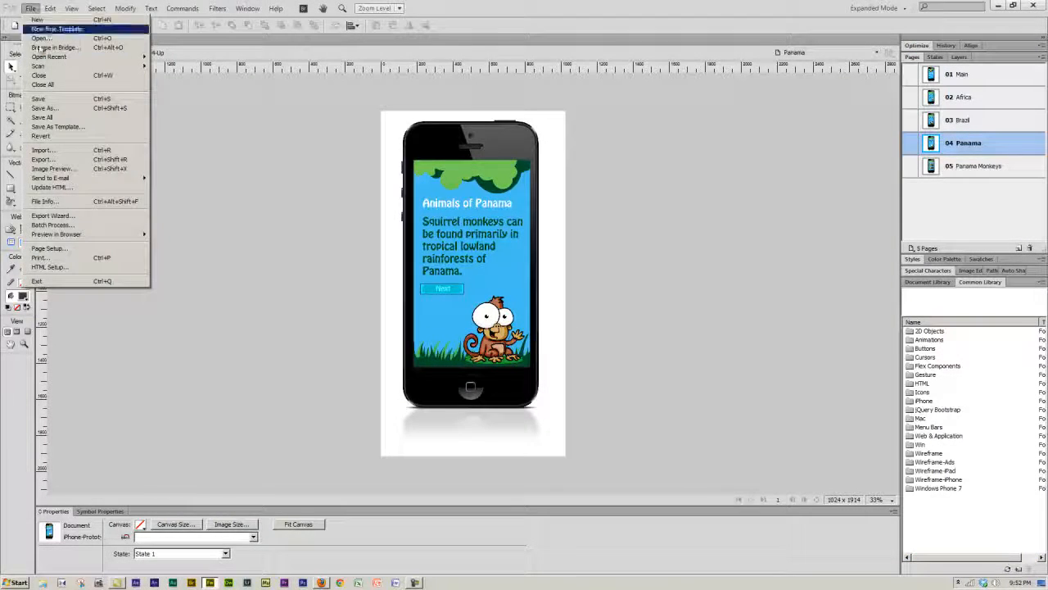
pyautogui.click(43, 150)
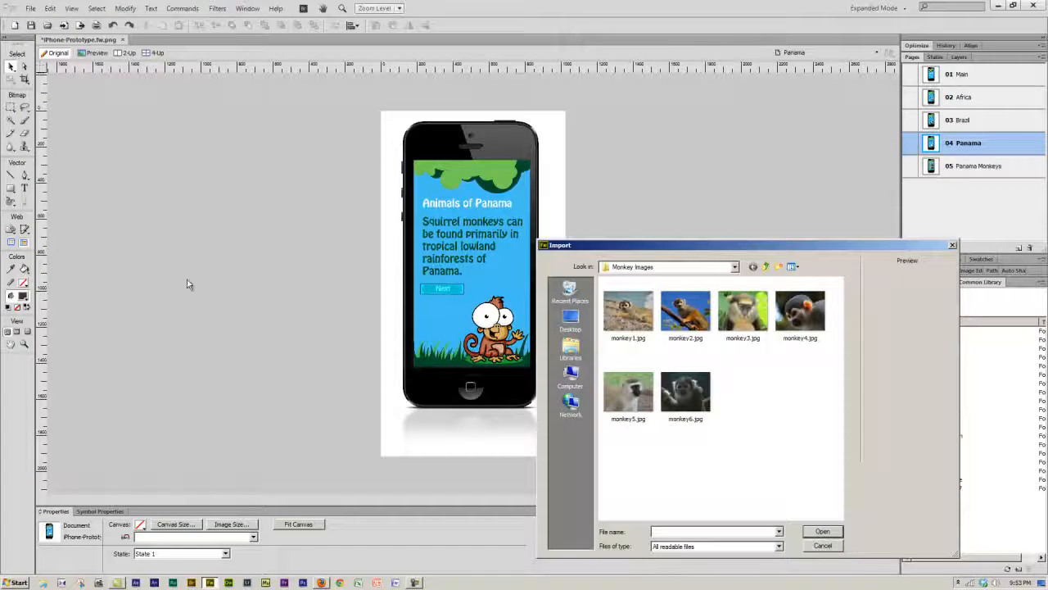
pyautogui.moveTo(874, 245); pyautogui.dragTo(889, 201)
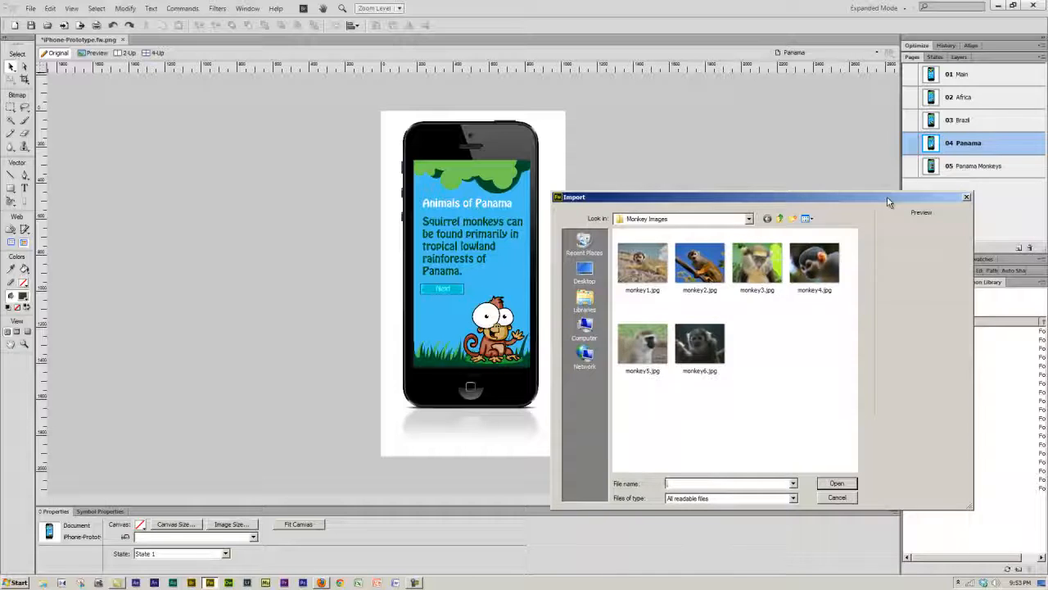